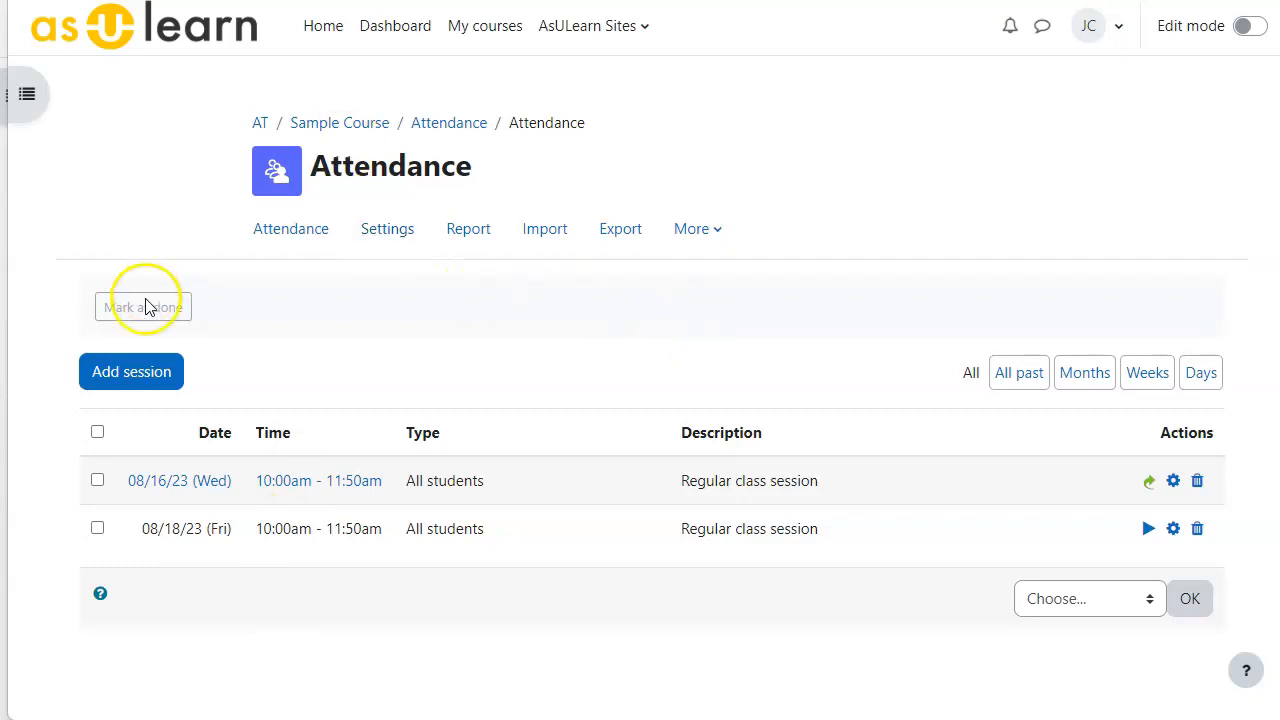
# Start a new attendance session for 1 August 2023 and set its time from 13:31 to 14:00
pyautogui.click(127, 375)
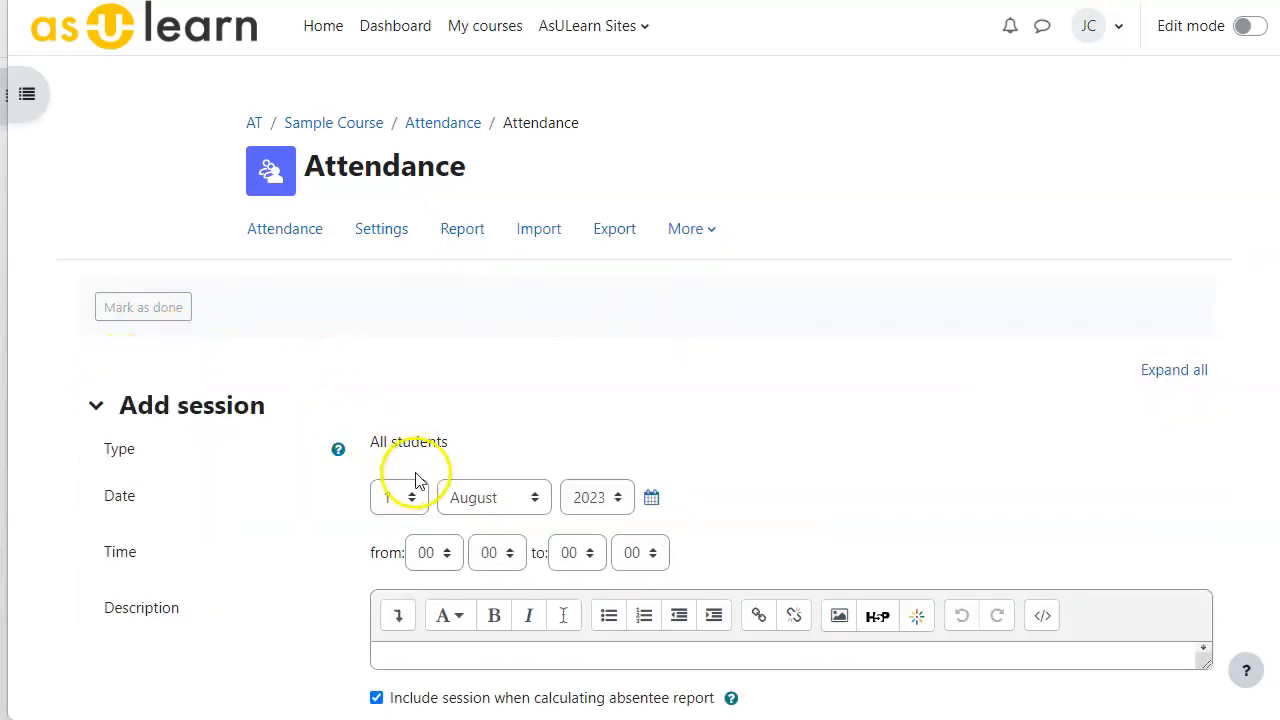
pyautogui.click(433, 558)
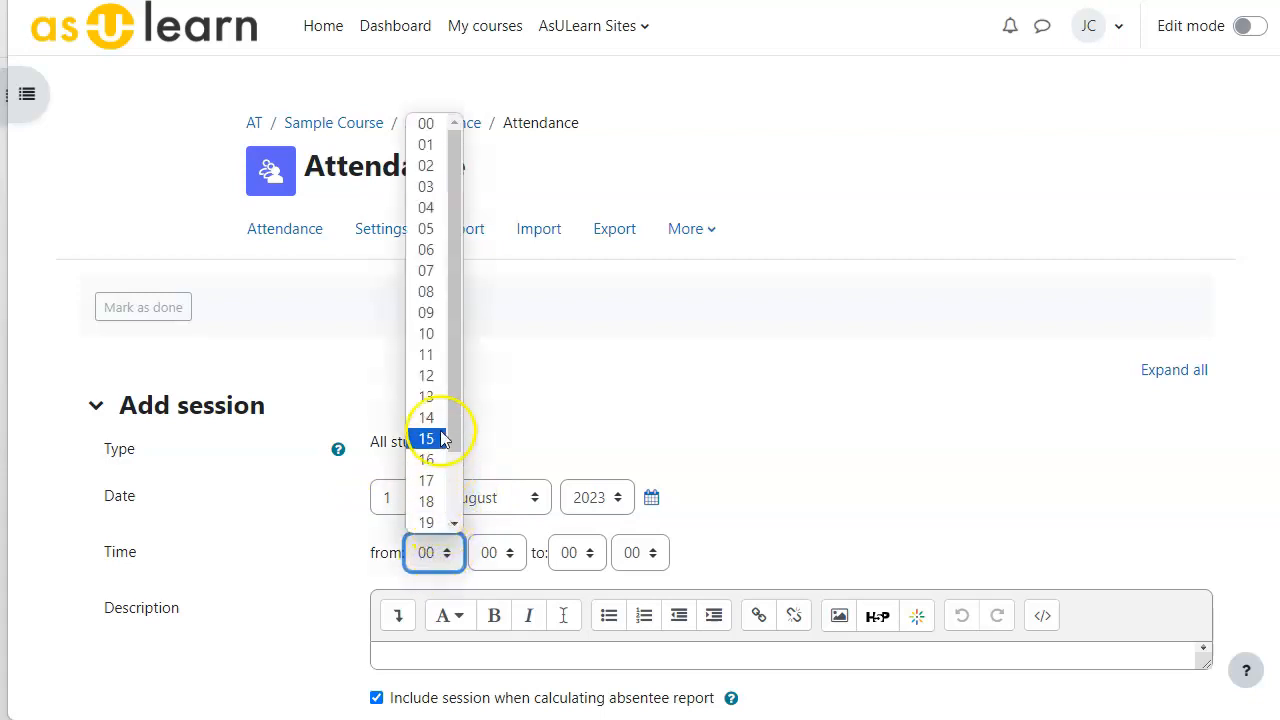
pyautogui.click(426, 400)
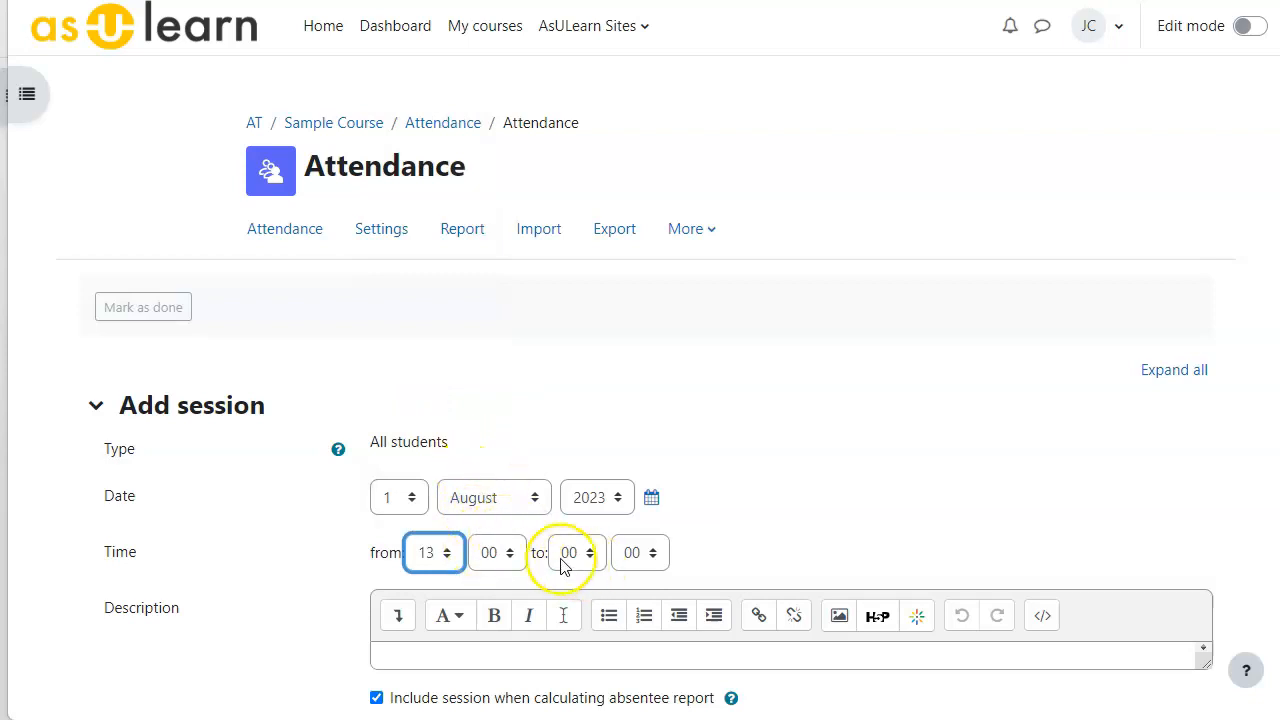
pyautogui.click(495, 553)
pyautogui.scroll(-3, 510, 450)
pyautogui.scroll(-3, 490, 450)
pyautogui.click(490, 372)
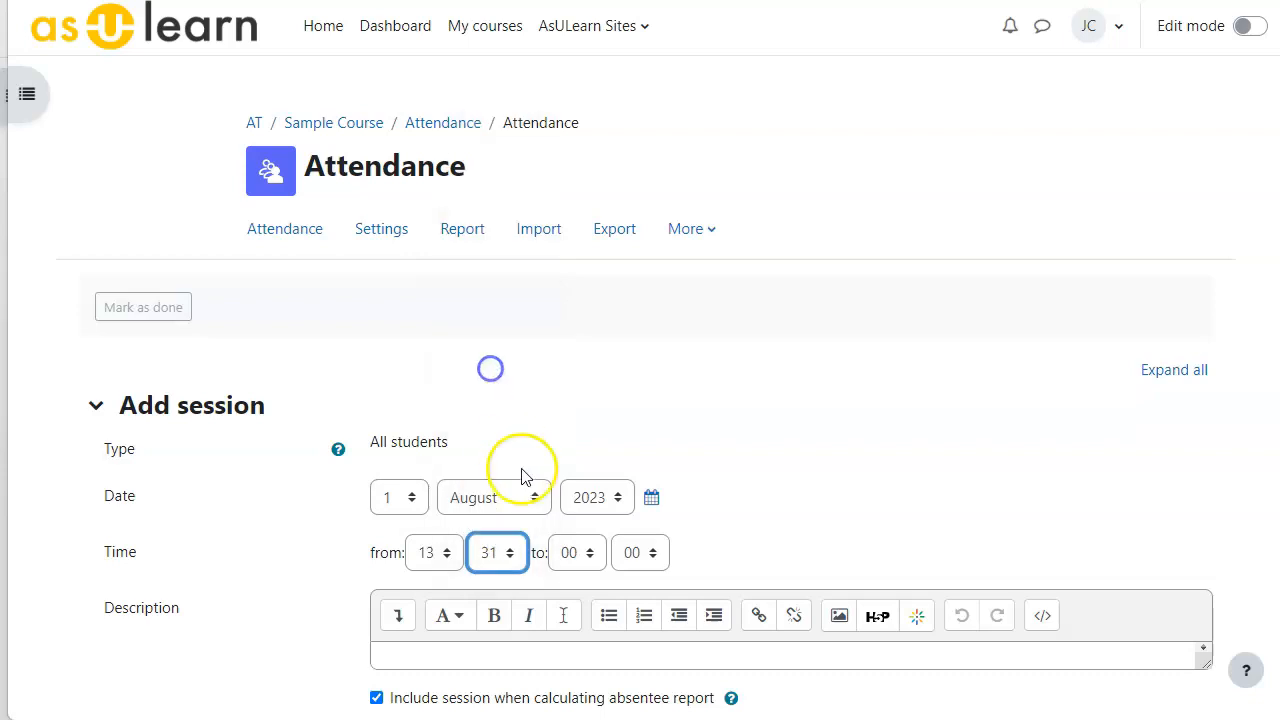
pyautogui.click(571, 552)
pyautogui.click(569, 418)
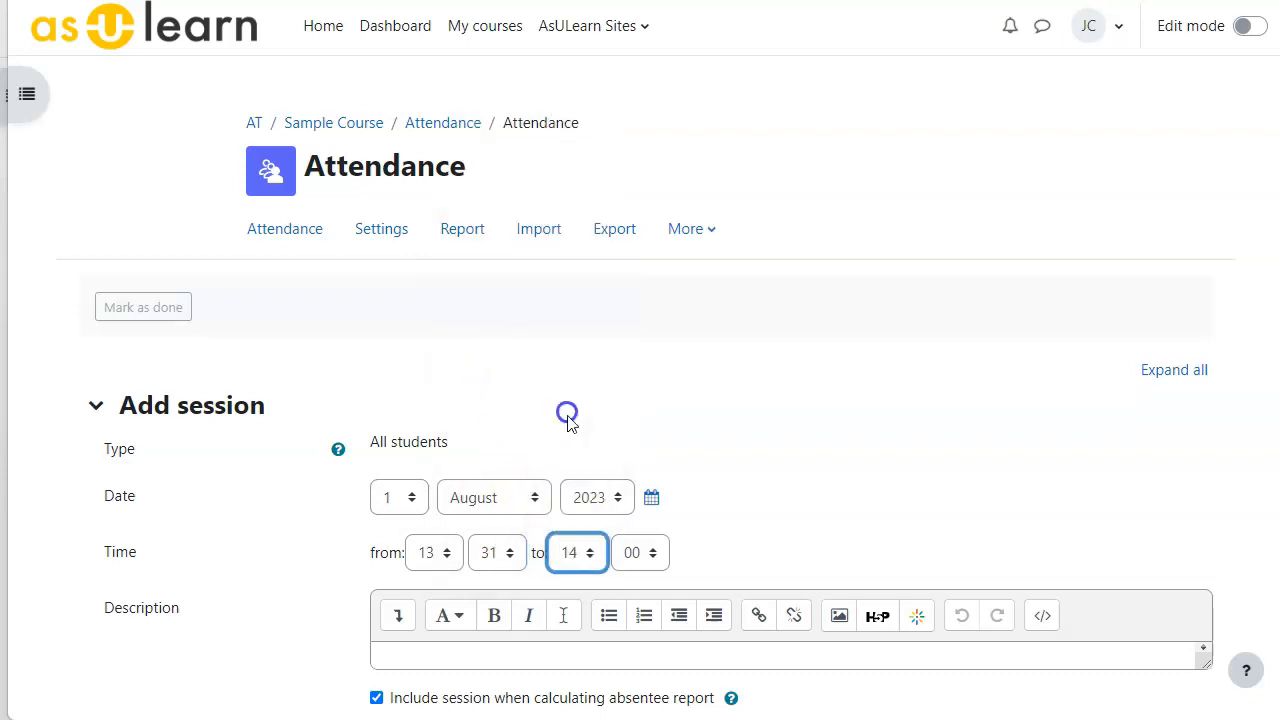
# Allow students to record and update their own attendance, and open the session for marking 15 minutes early
pyautogui.scroll(-2, 720, 480)
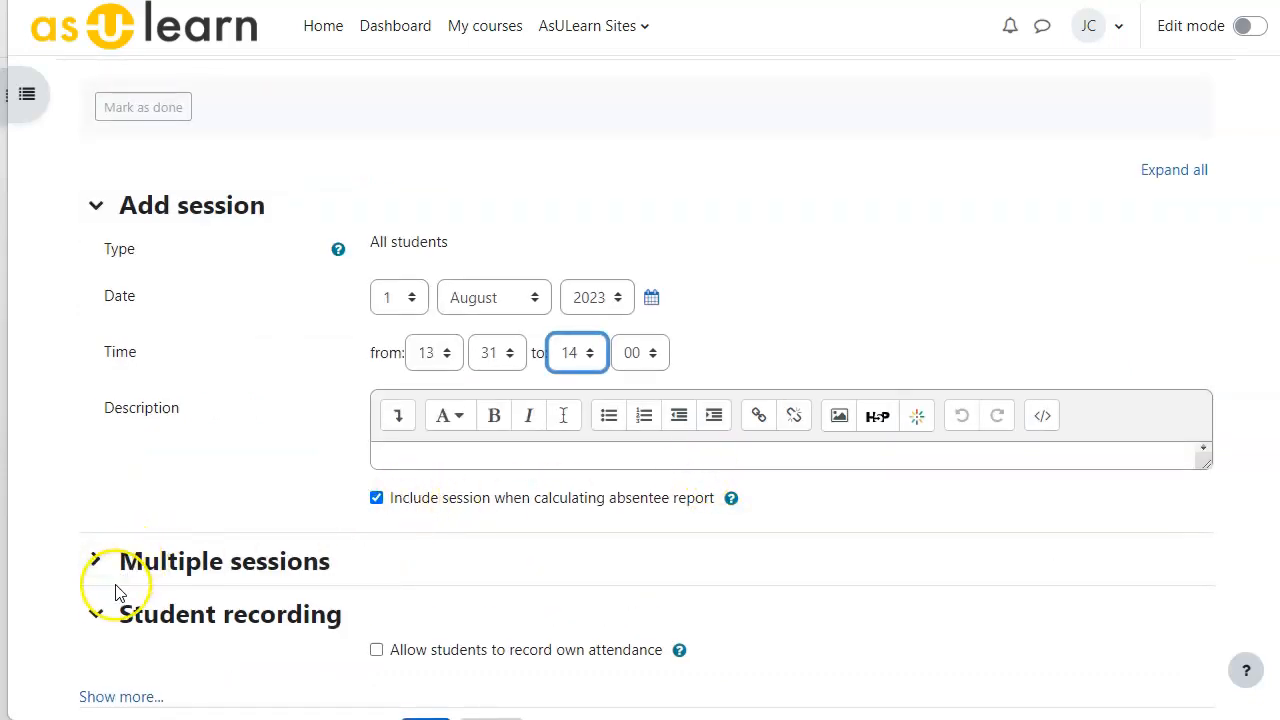
pyautogui.scroll(-2, 118, 590)
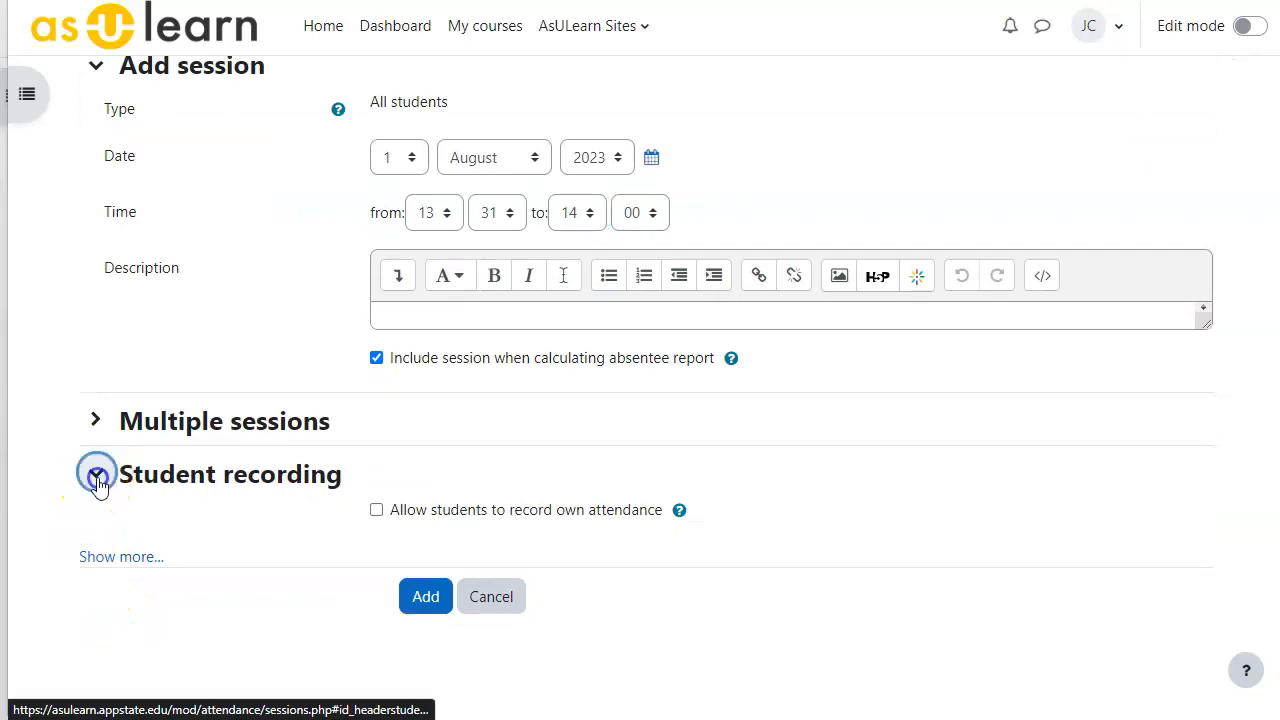
pyautogui.click(377, 512)
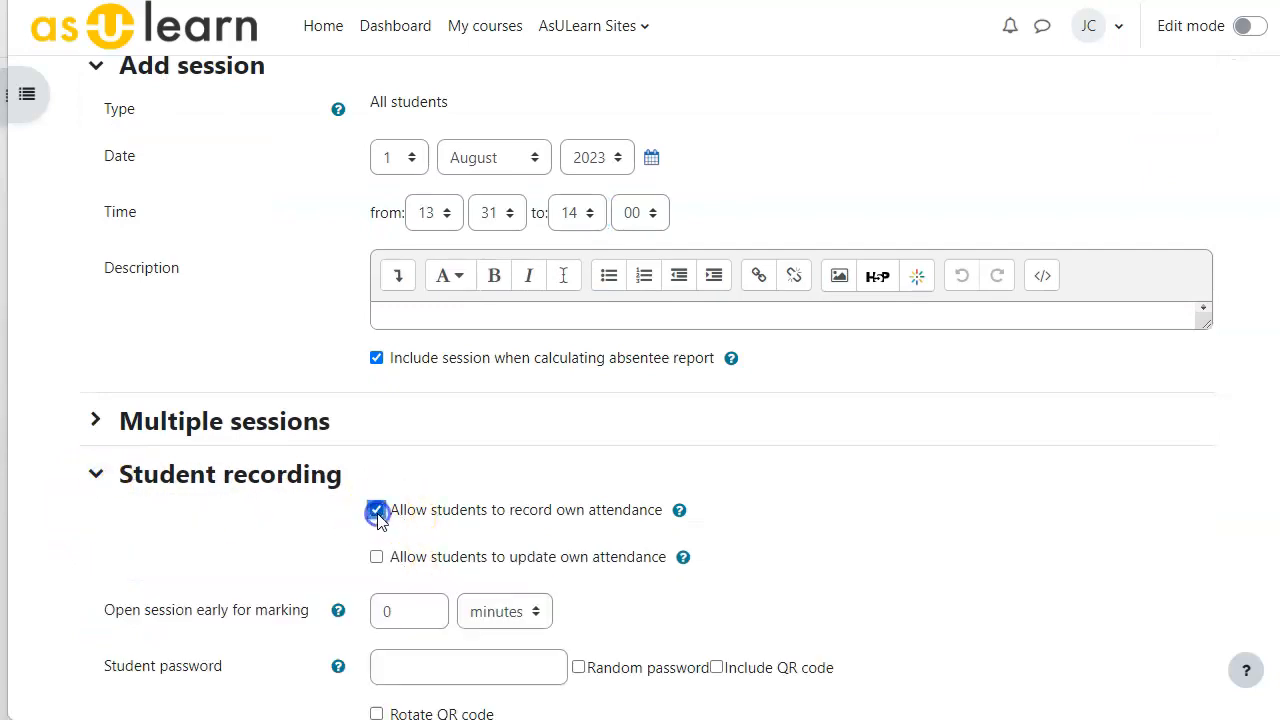
pyautogui.scroll(-2, 279, 555)
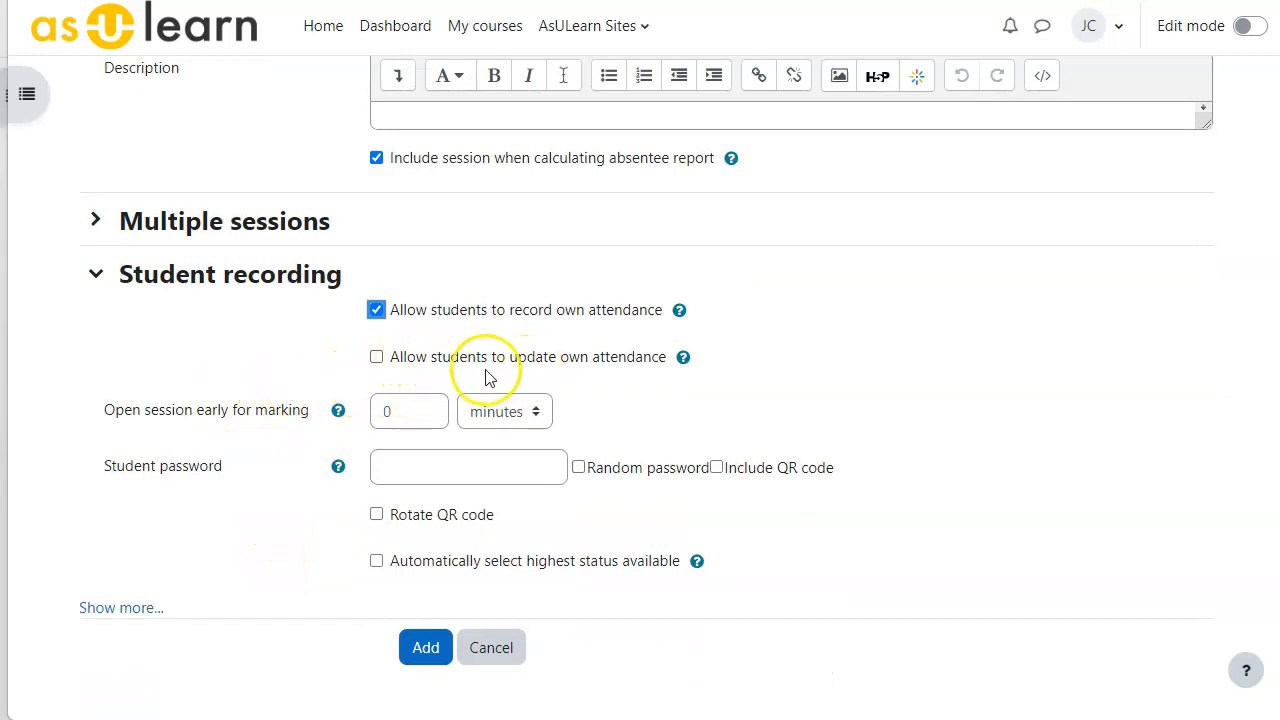
pyautogui.click(376, 358)
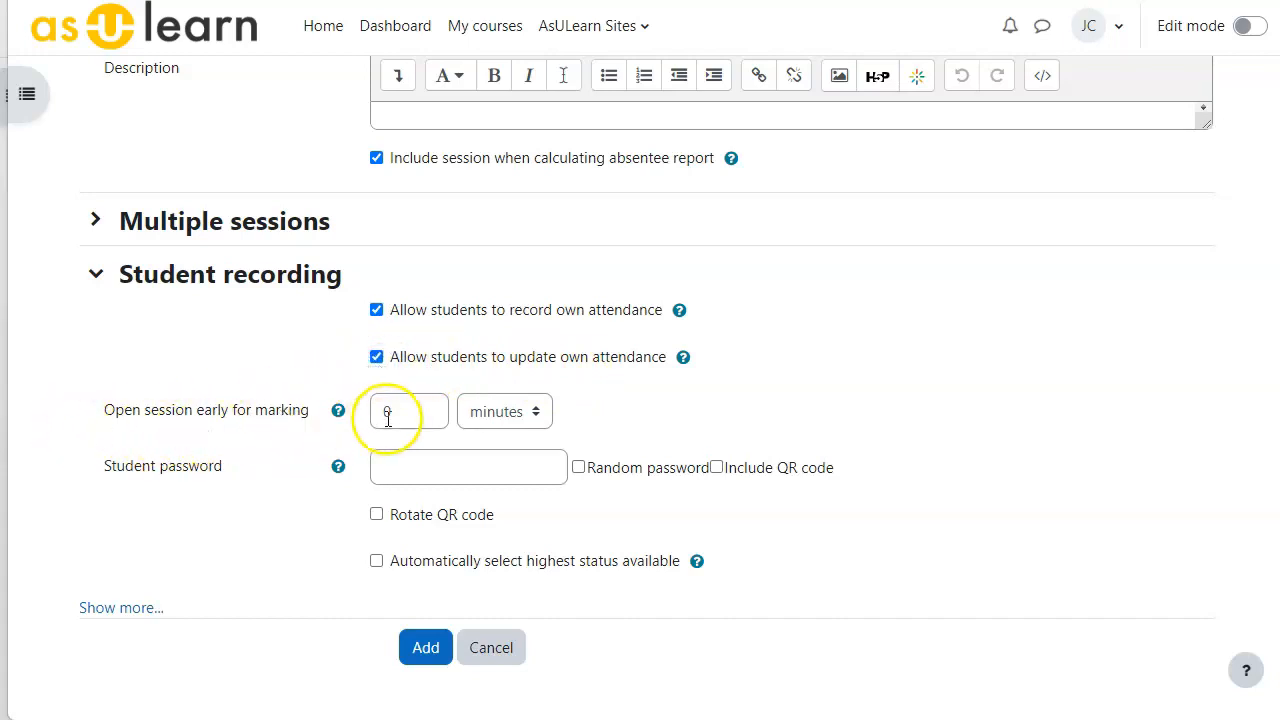
pyautogui.moveTo(396, 420); pyautogui.dragTo(374, 419)
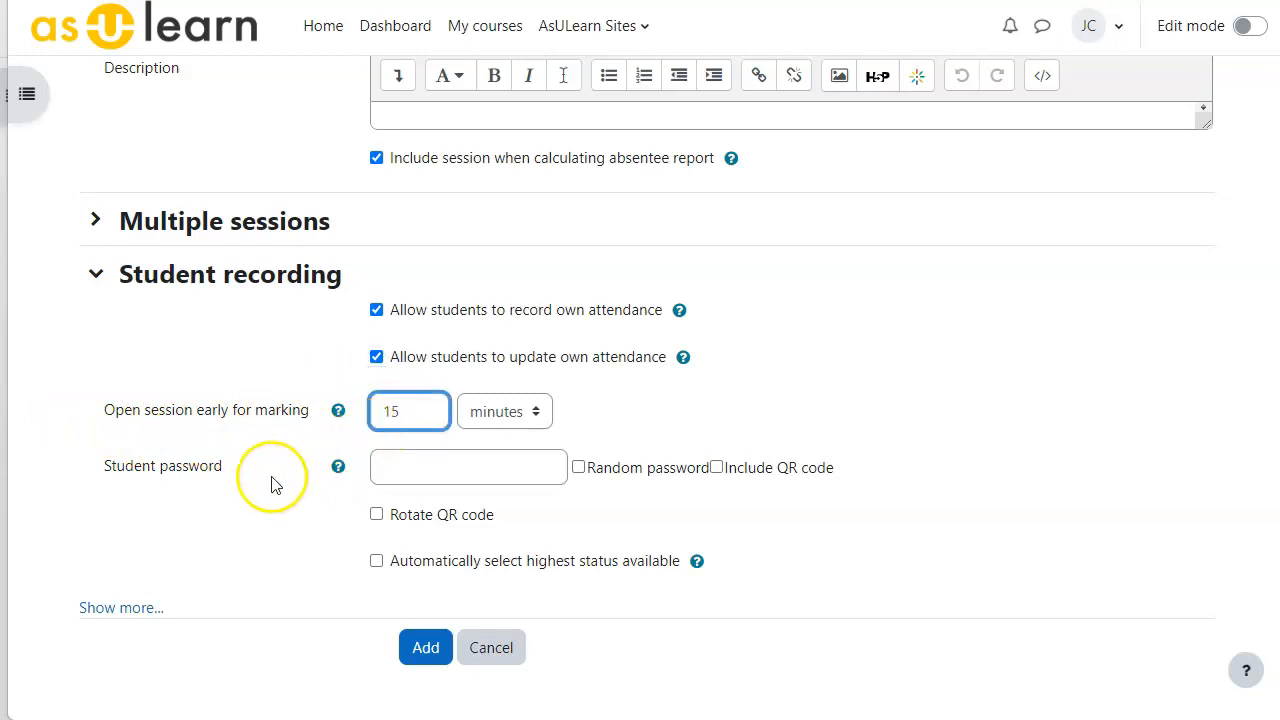
# Enter the student password for the session, expand the additional student recording options, and add the session
pyautogui.scroll(-1, 266, 463)
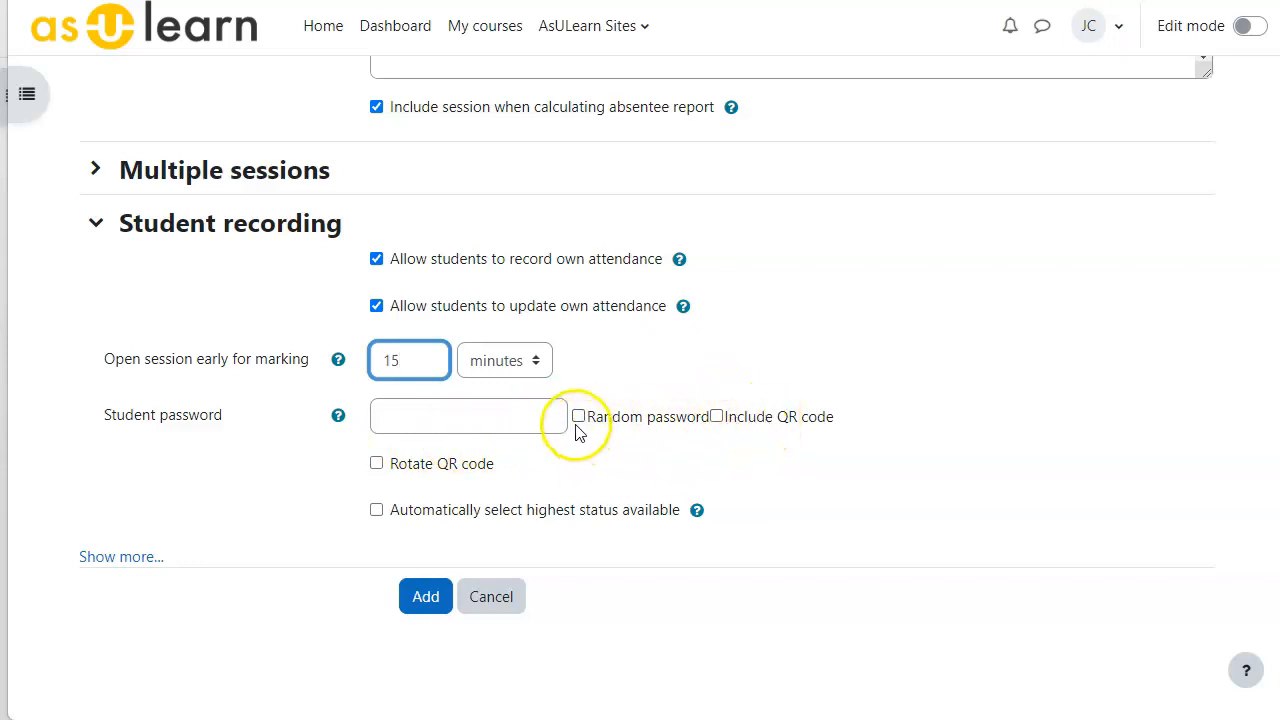
pyautogui.click(460, 420)
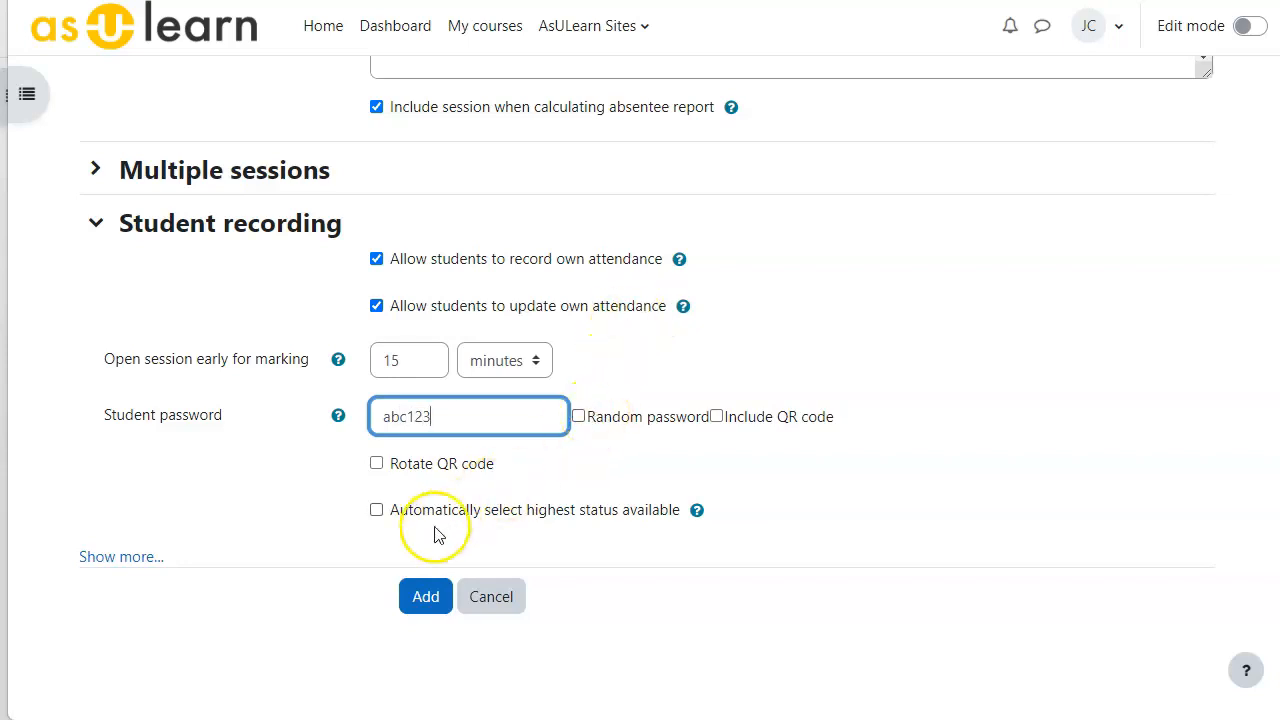
pyautogui.click(122, 560)
pyautogui.scroll(-1, 123, 557)
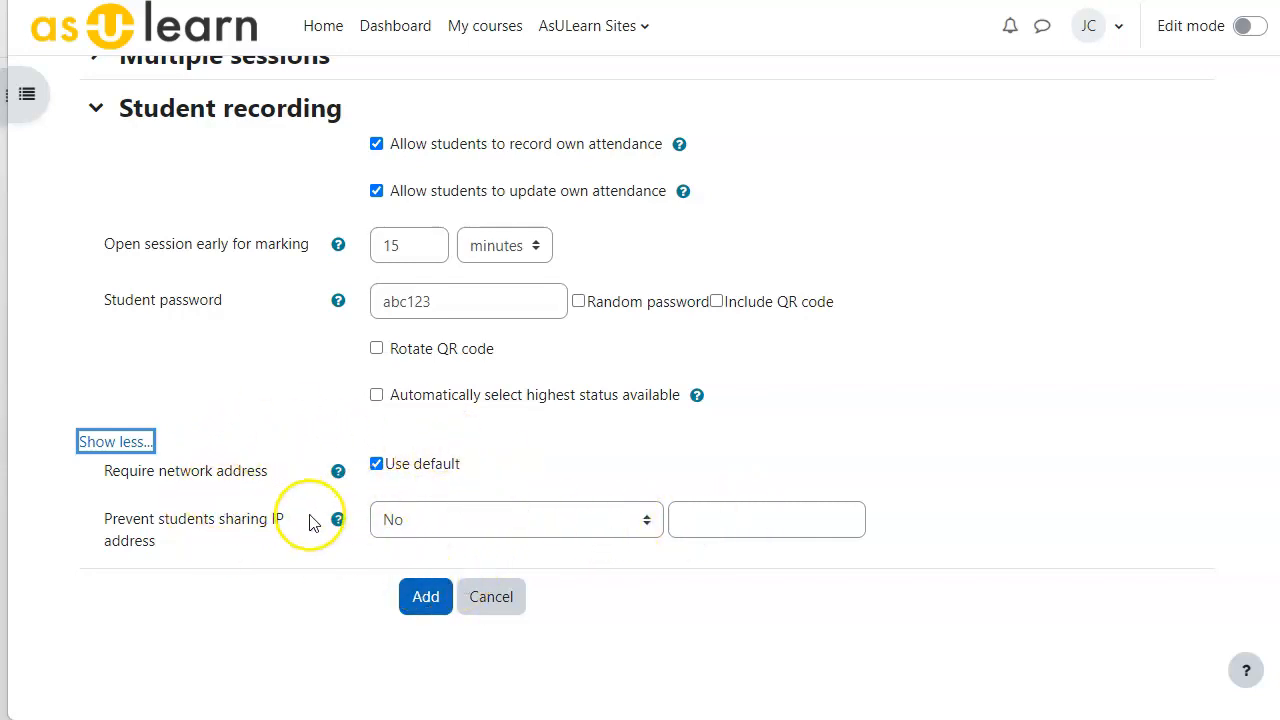
pyautogui.click(421, 597)
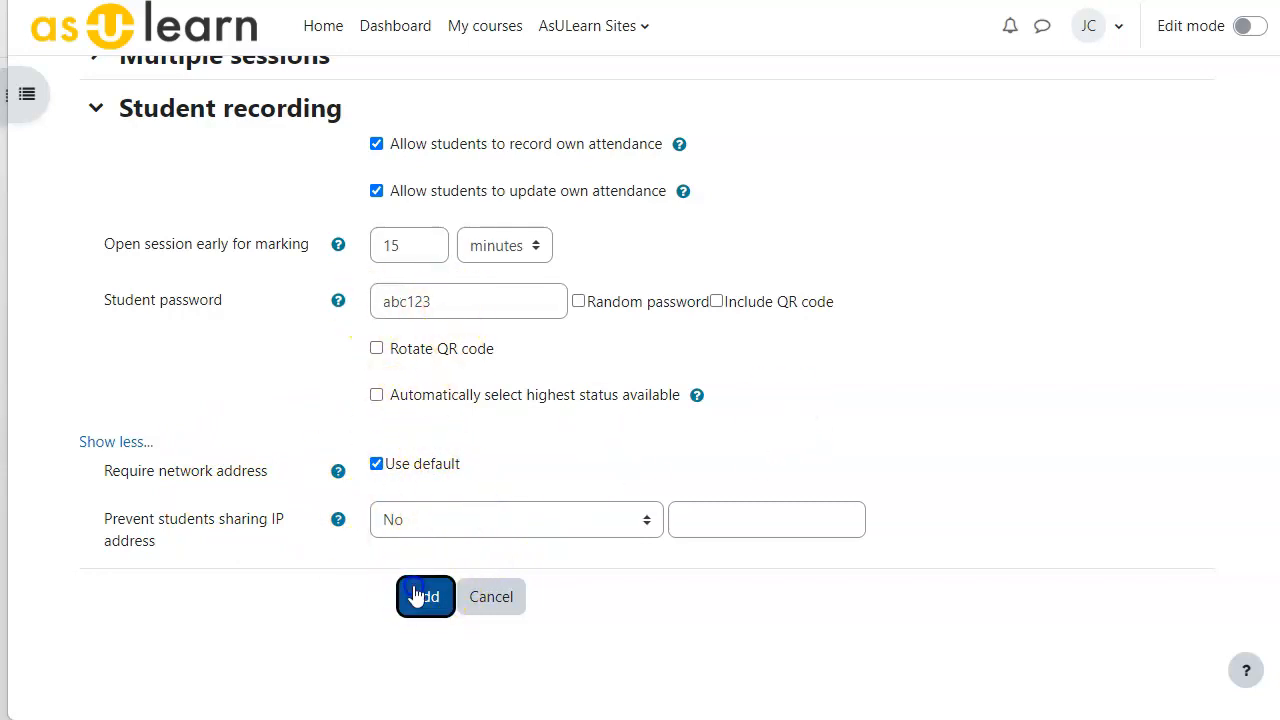
# Start another attendance session for 1 August 2023 and set its time from 13:45 to 14:00
pyautogui.scroll(-1, 360, 514)
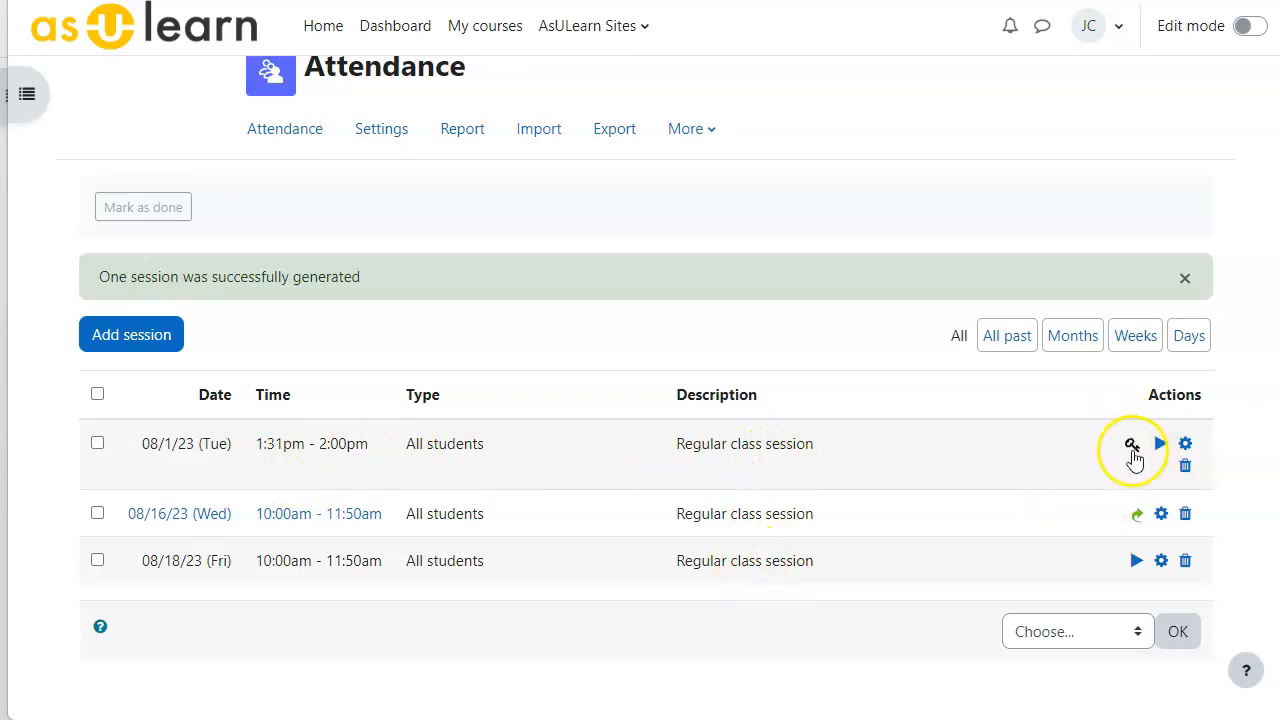
pyautogui.click(128, 342)
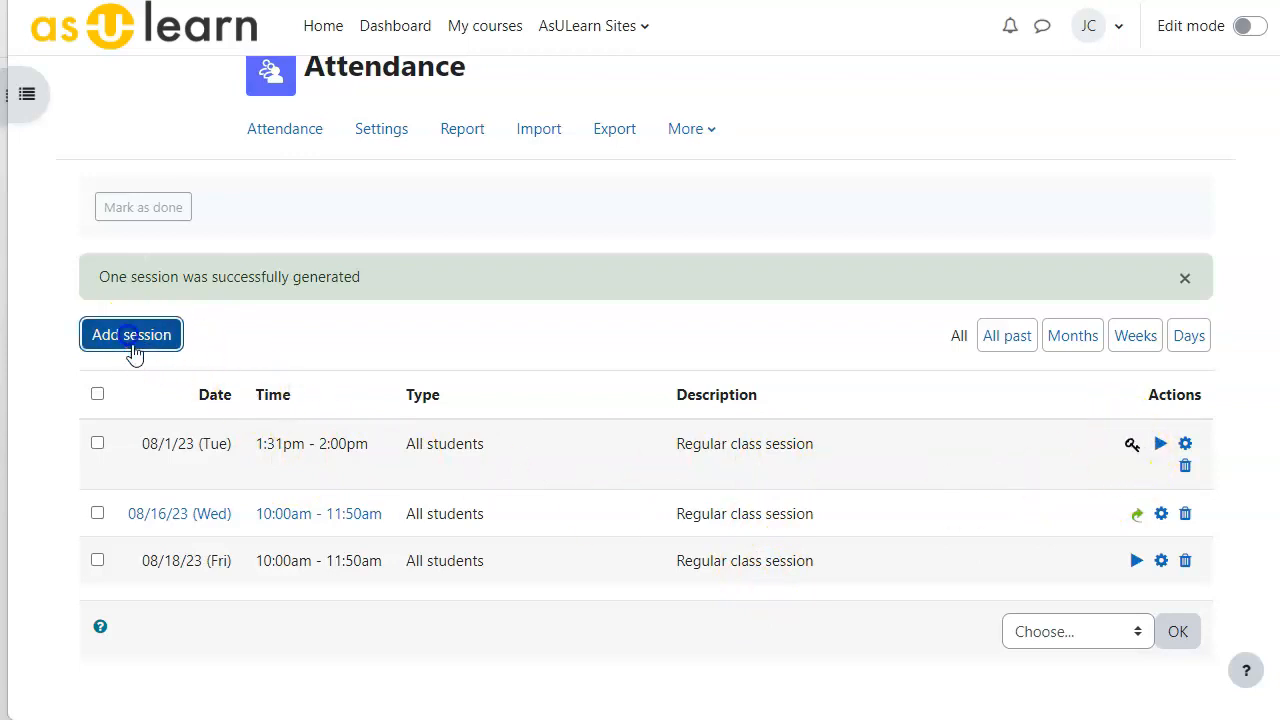
pyautogui.scroll(-2, 383, 480)
pyautogui.scroll(-1, 383, 480)
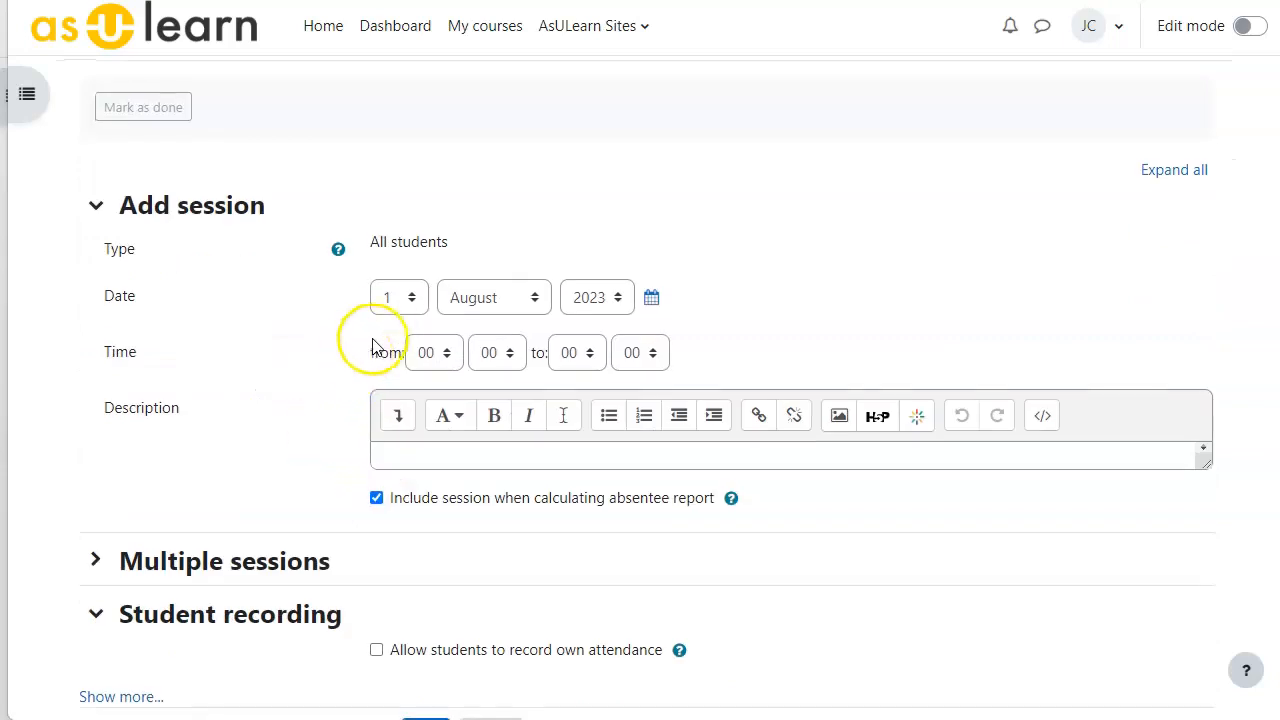
pyautogui.click(436, 353)
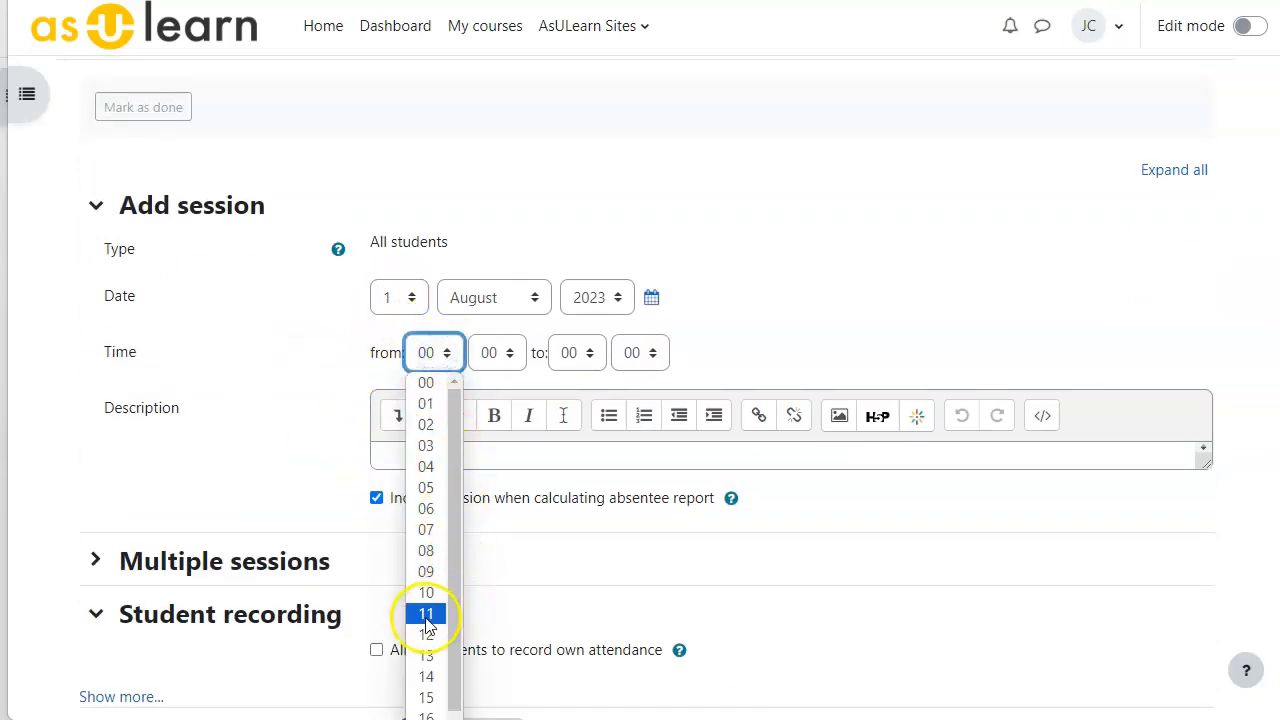
pyautogui.click(426, 655)
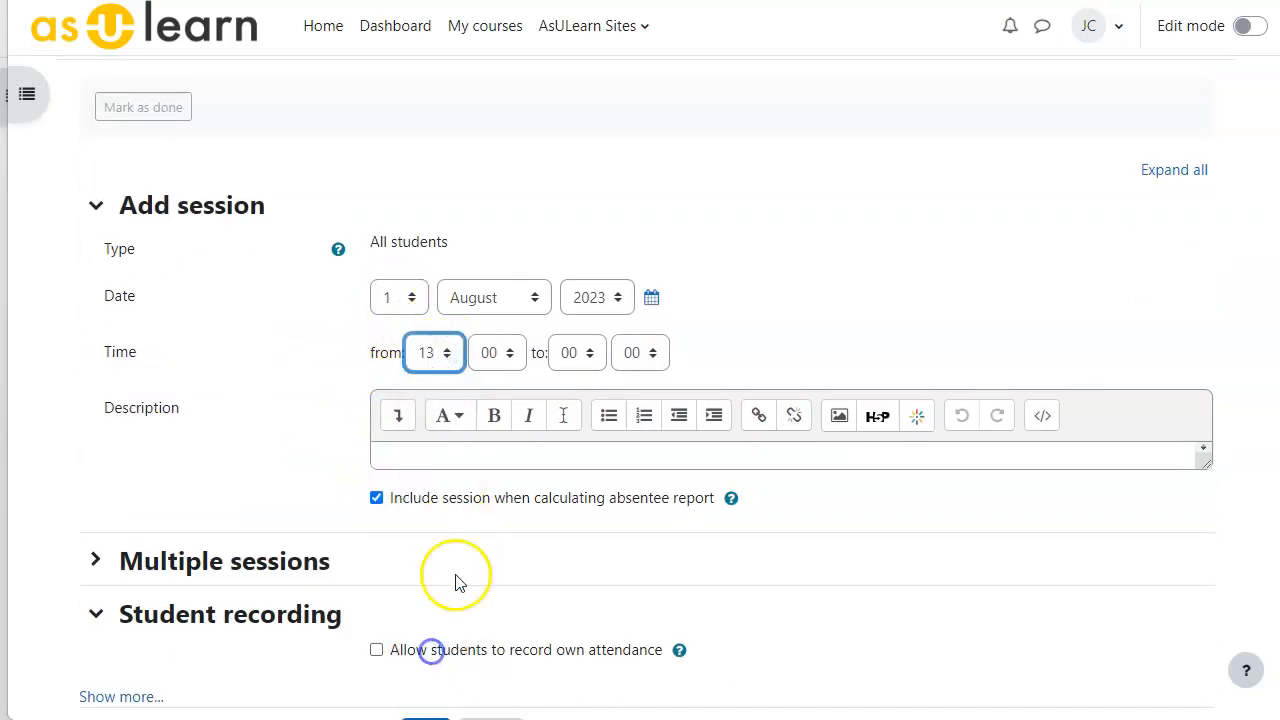
pyautogui.click(505, 358)
pyautogui.scroll(-2, 490, 686)
pyautogui.scroll(-6, 493, 685)
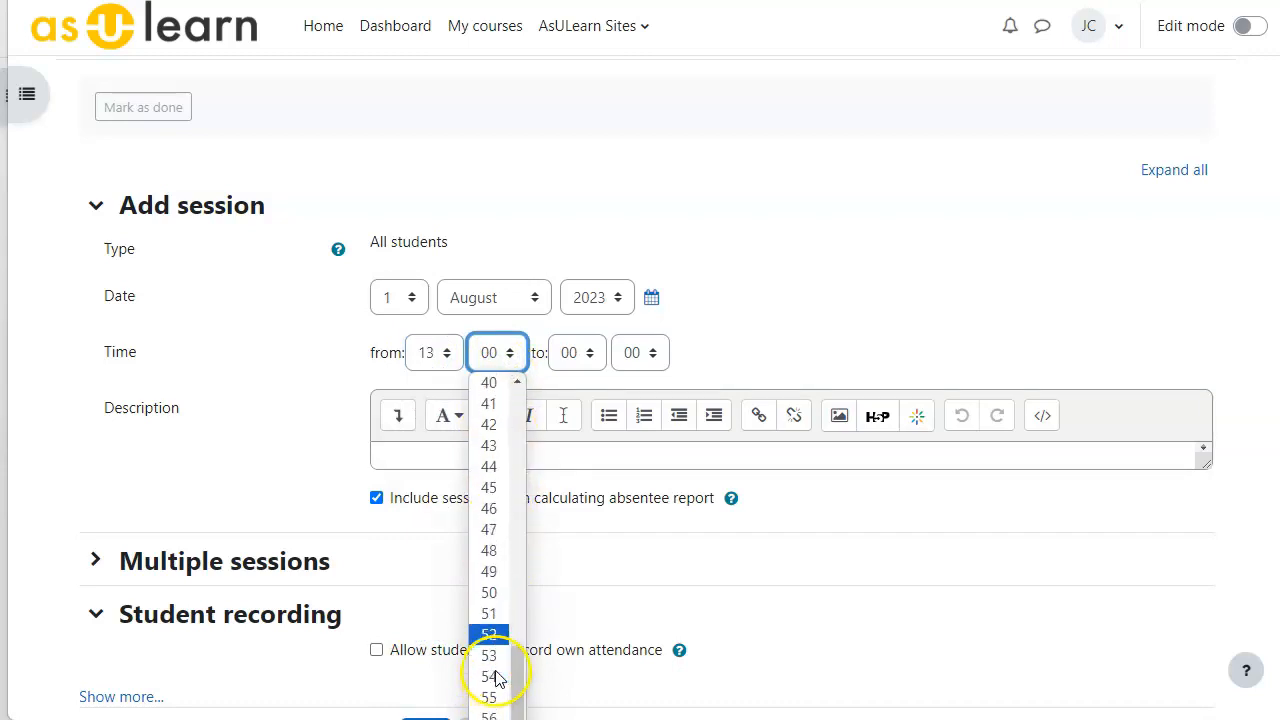
pyautogui.scroll(2, 487, 668)
pyautogui.click(488, 687)
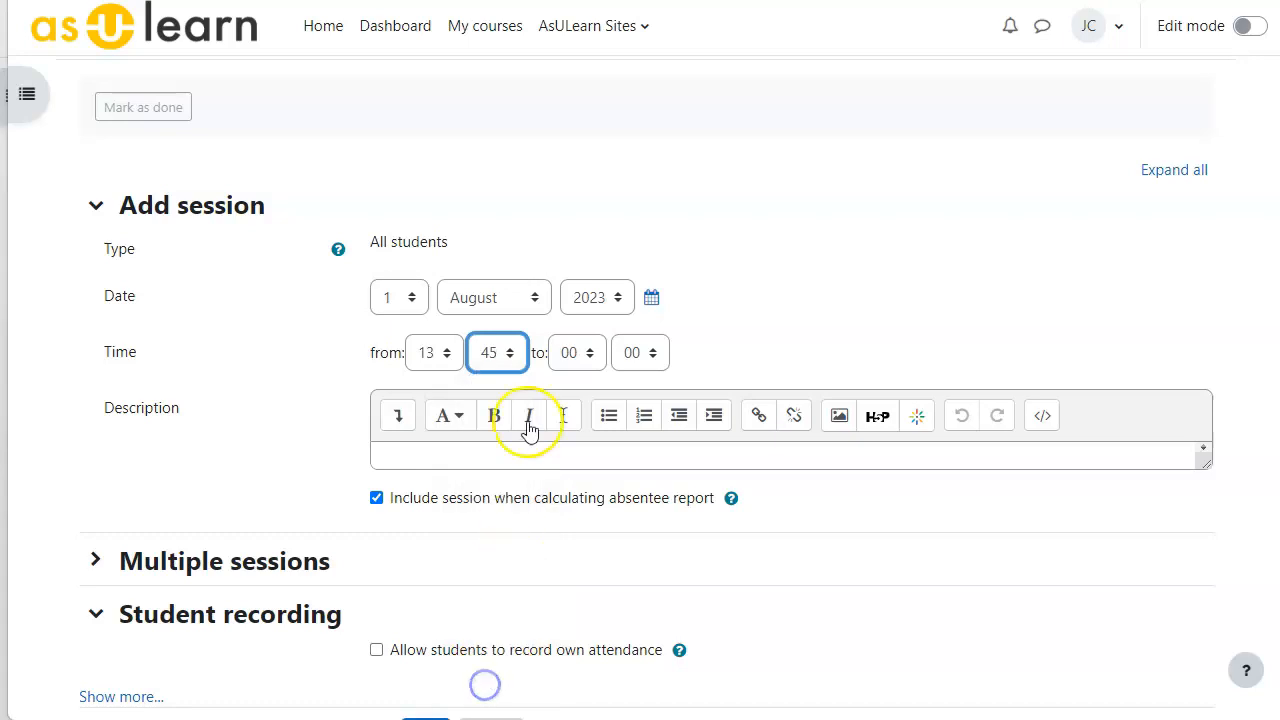
pyautogui.click(572, 358)
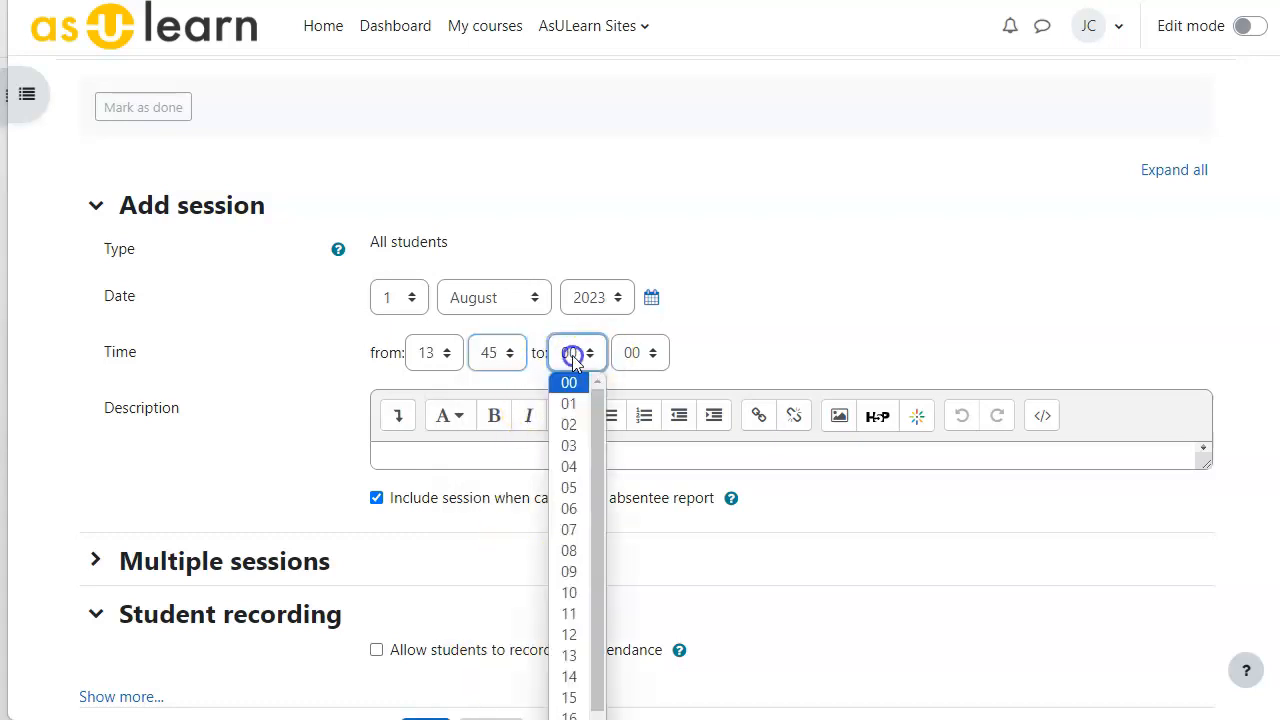
pyautogui.click(569, 676)
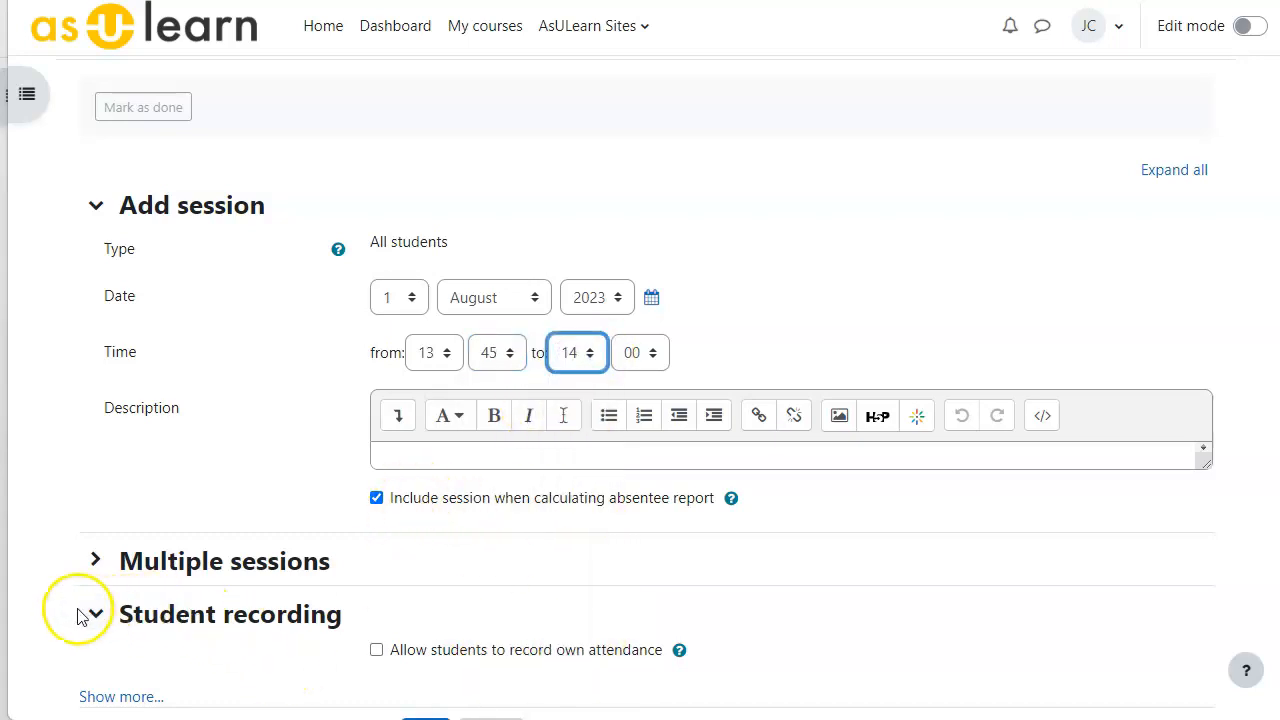
# Let students record their own attendance with a QR code, set an early opening time for marking in minutes, and add the session
pyautogui.click(376, 650)
pyautogui.scroll(-3, 360, 600)
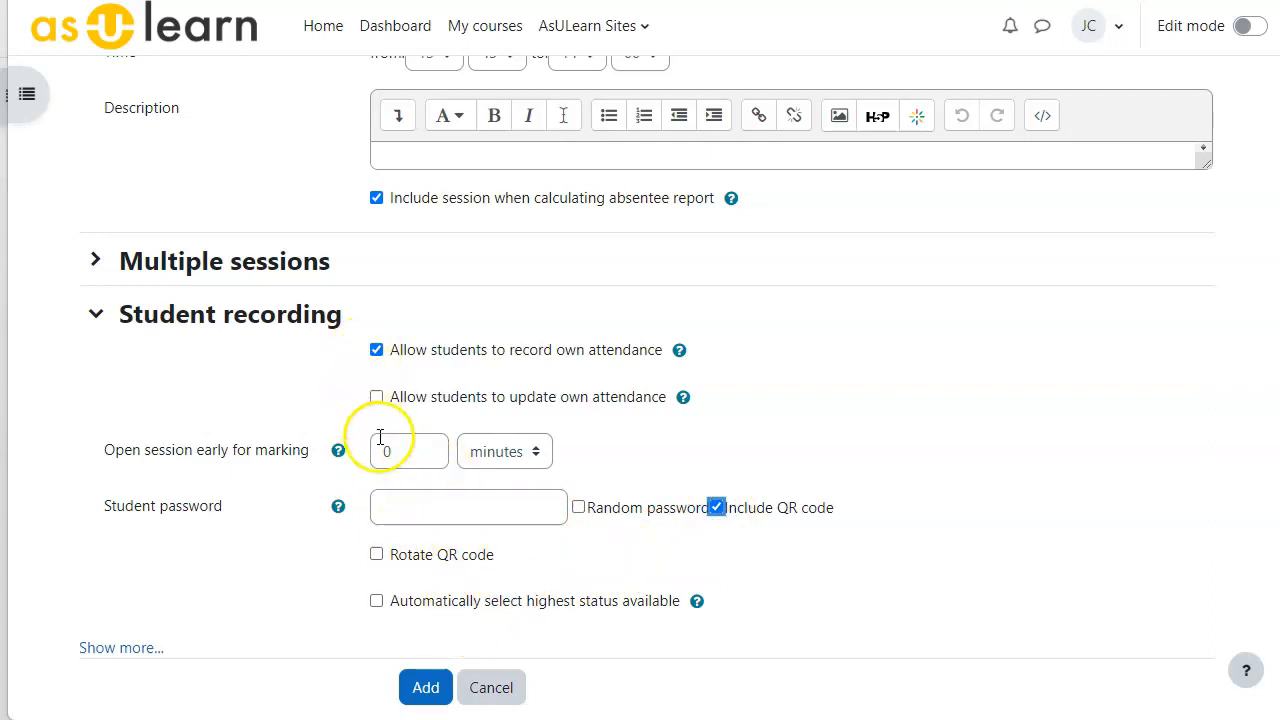
pyautogui.moveTo(399, 453); pyautogui.dragTo(293, 468)
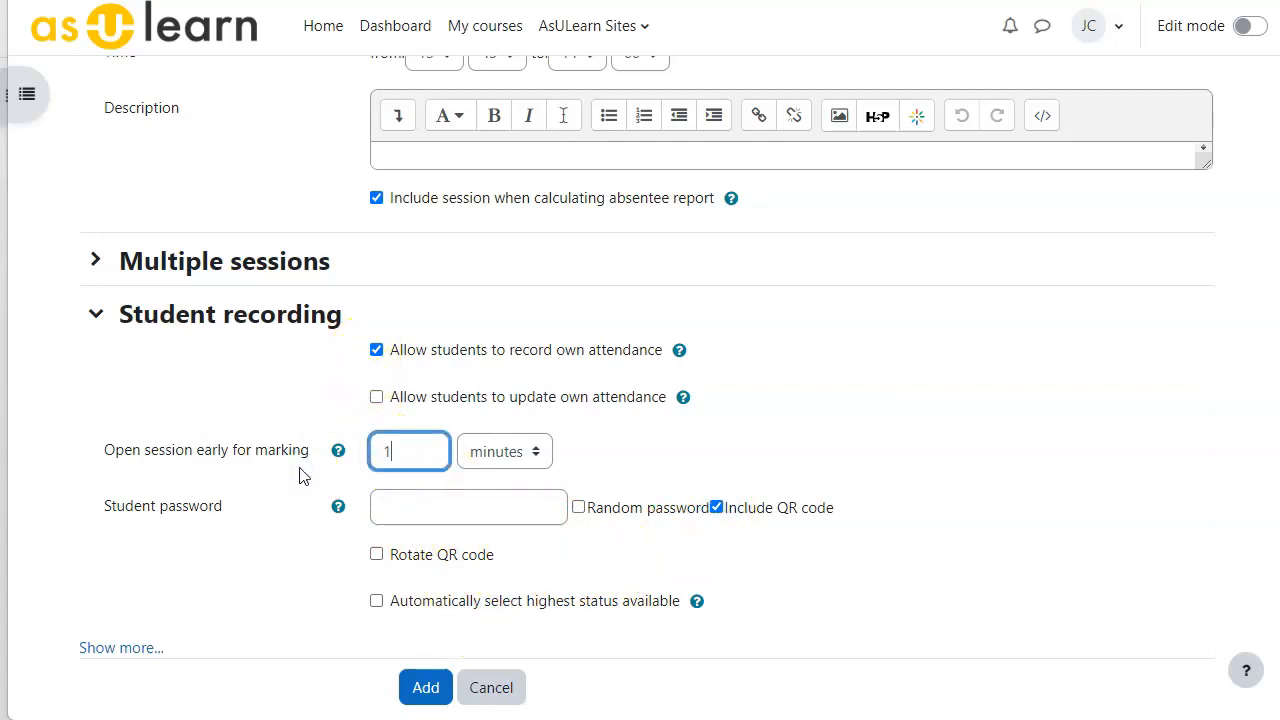
pyautogui.click(424, 687)
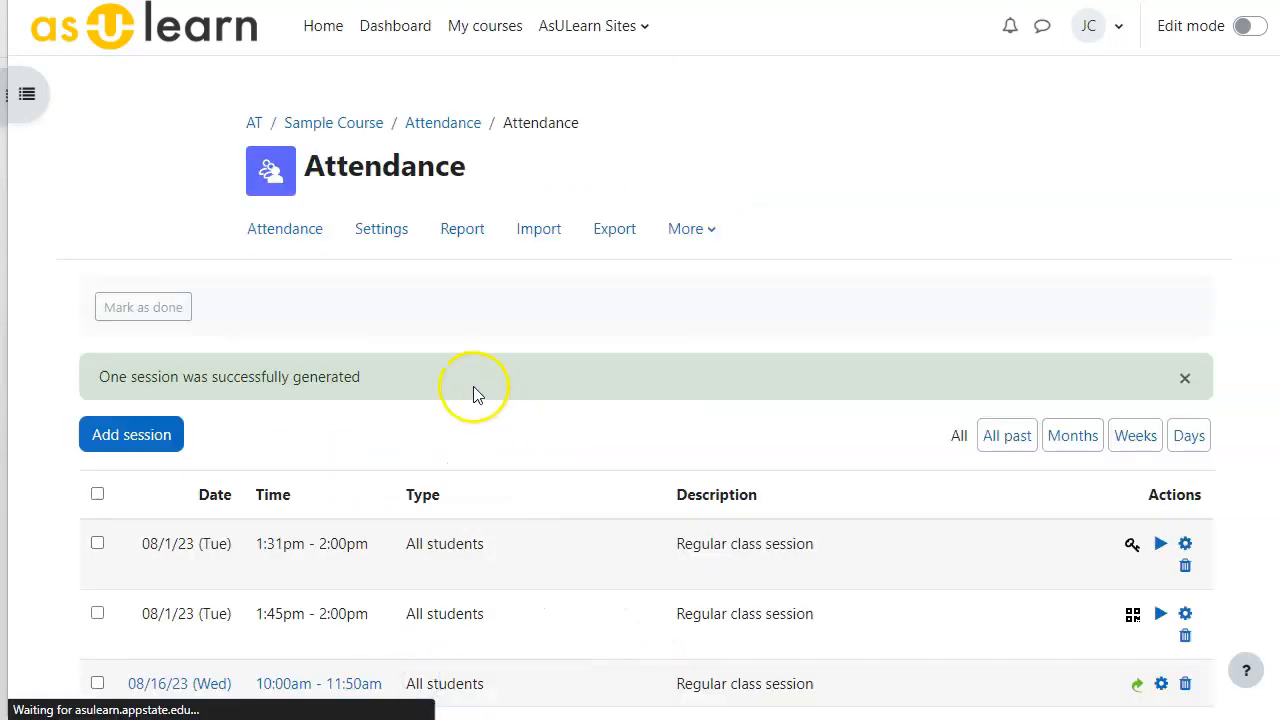
pyautogui.scroll(-1, 500, 405)
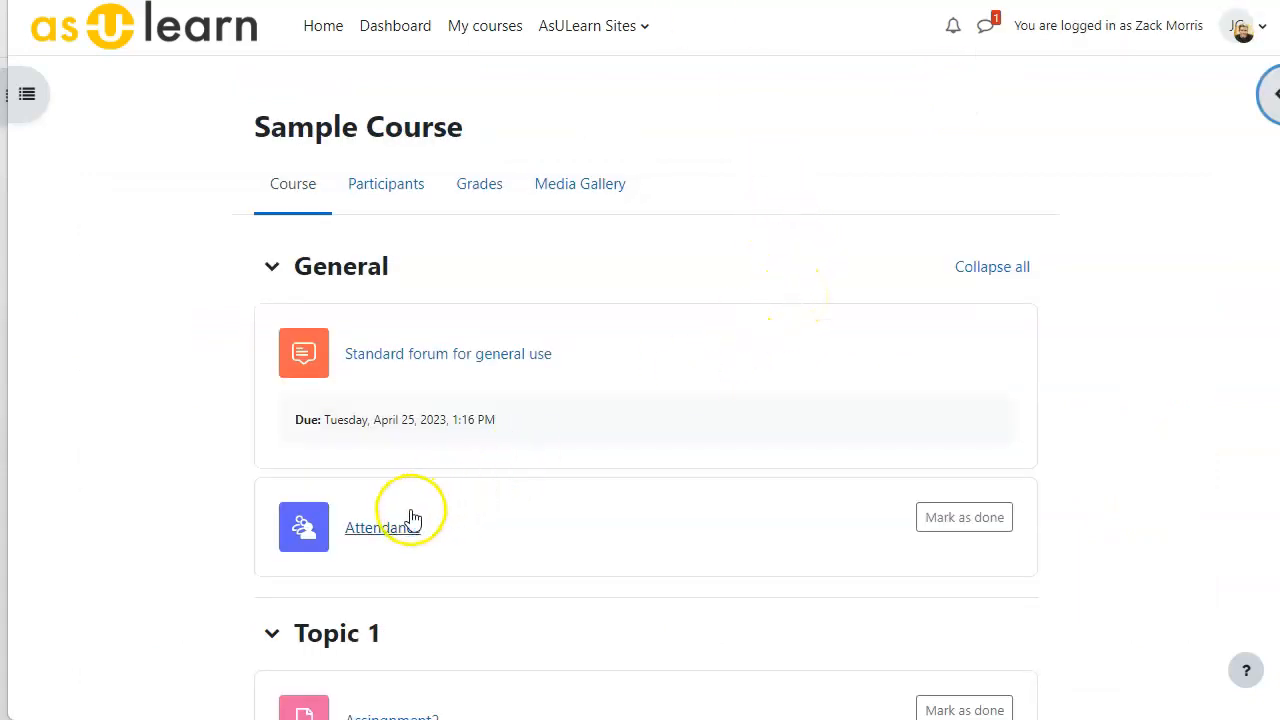
# As the student, open the course's Attendance activity and submit Present for the 1:31pm session on August 1 using the session password
pyautogui.click(370, 530)
pyautogui.scroll(-1, 694, 271)
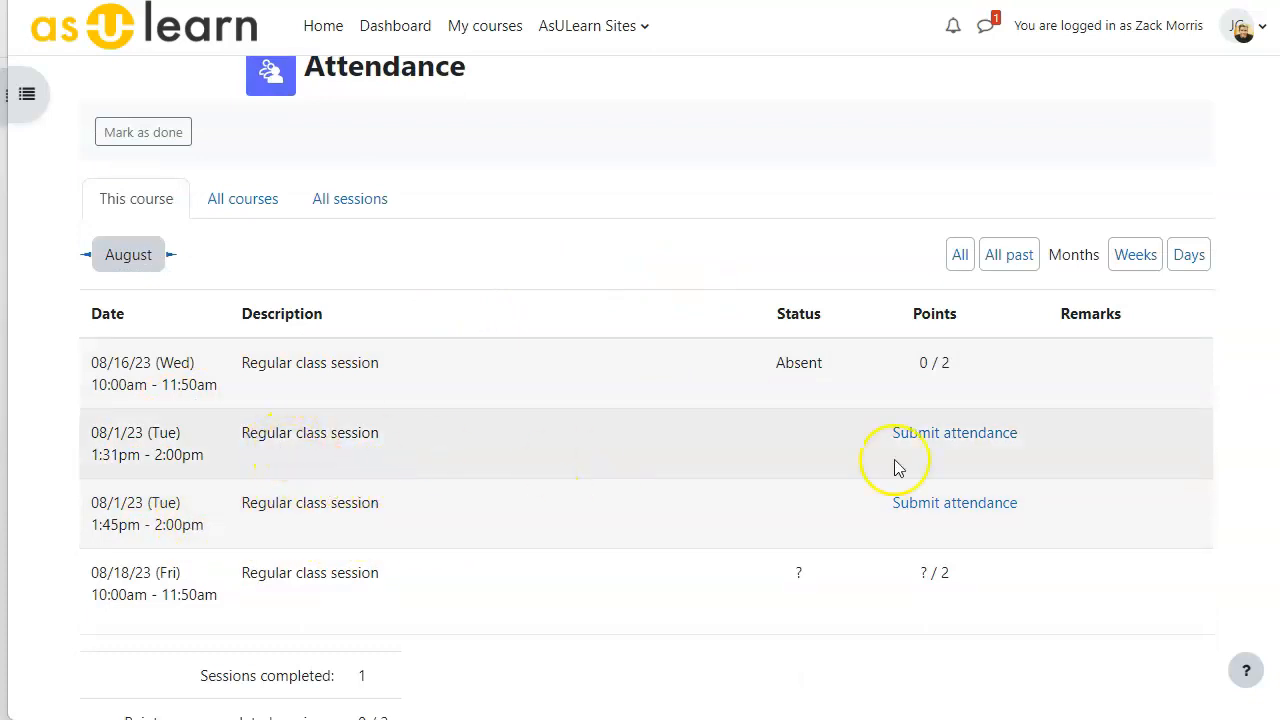
pyautogui.click(950, 433)
pyautogui.click(406, 345)
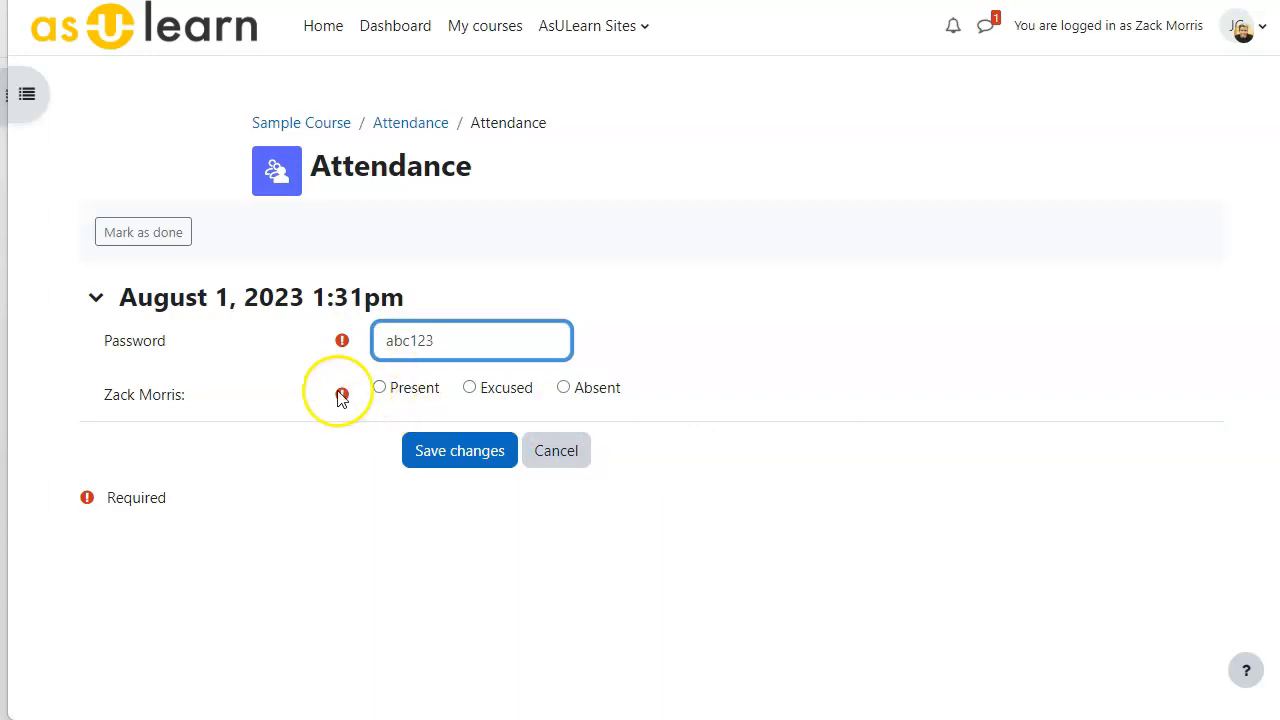
pyautogui.click(380, 389)
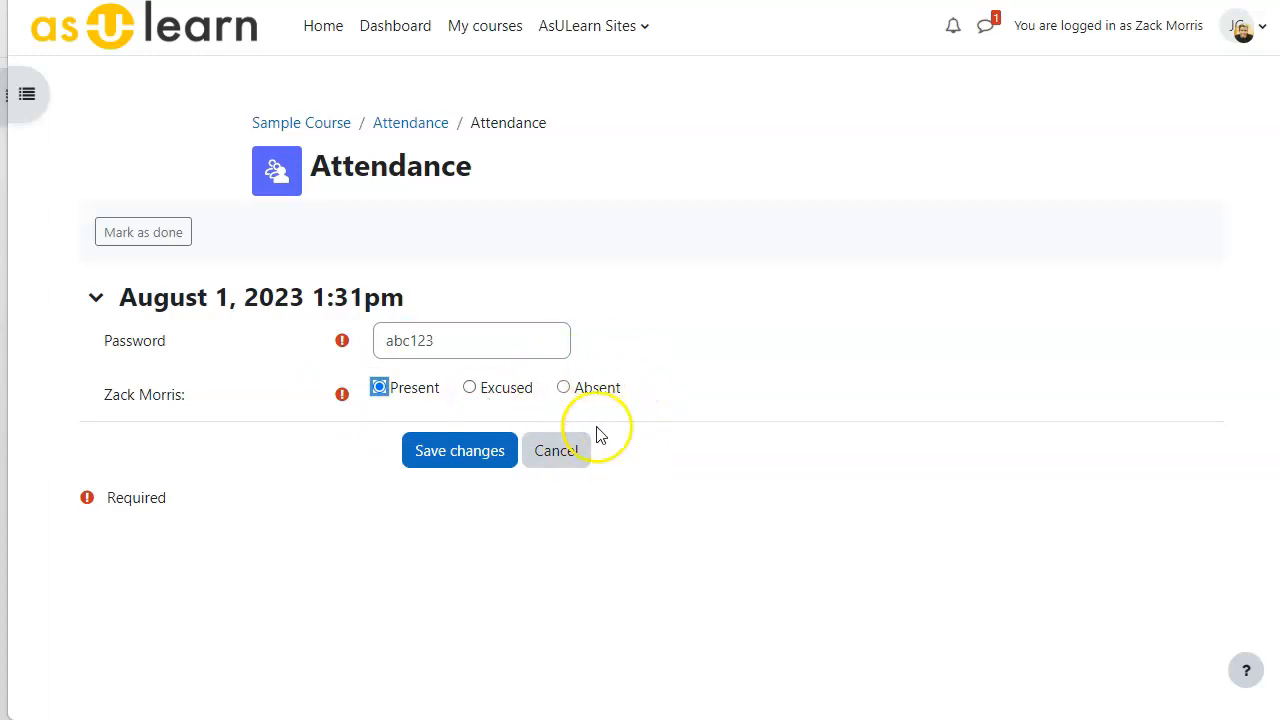
pyautogui.click(460, 455)
# As the student, open the attendance submission for the 1:45pm session on August 1
pyautogui.scroll(-2, 473, 550)
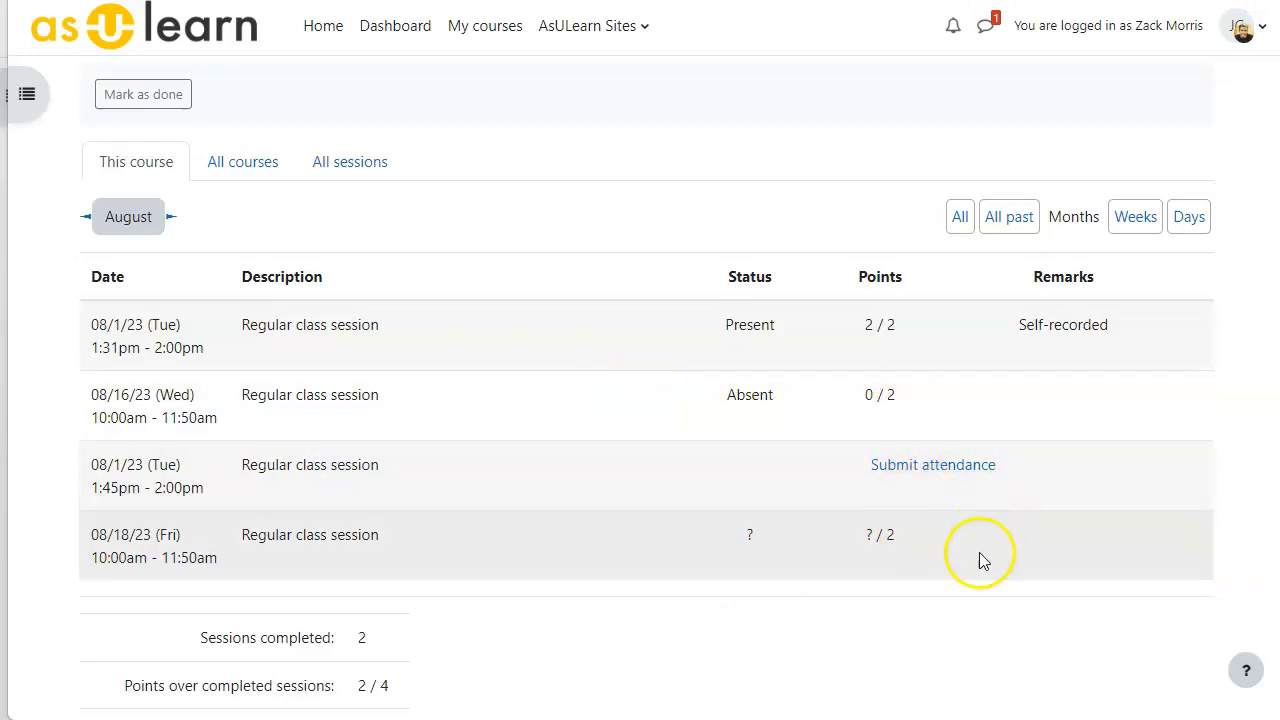
pyautogui.click(922, 466)
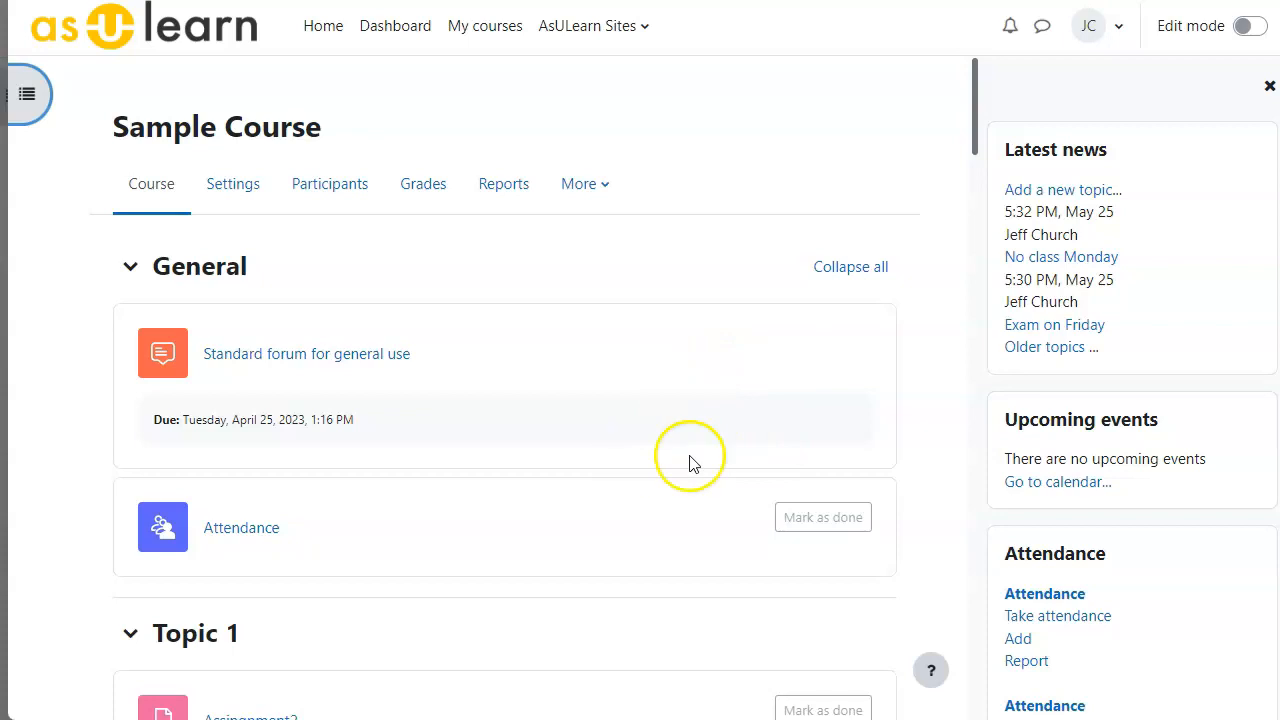
# As the teacher, open the course's Attendance activity and display the 1:45pm session's QR code in the same window
pyautogui.click(241, 530)
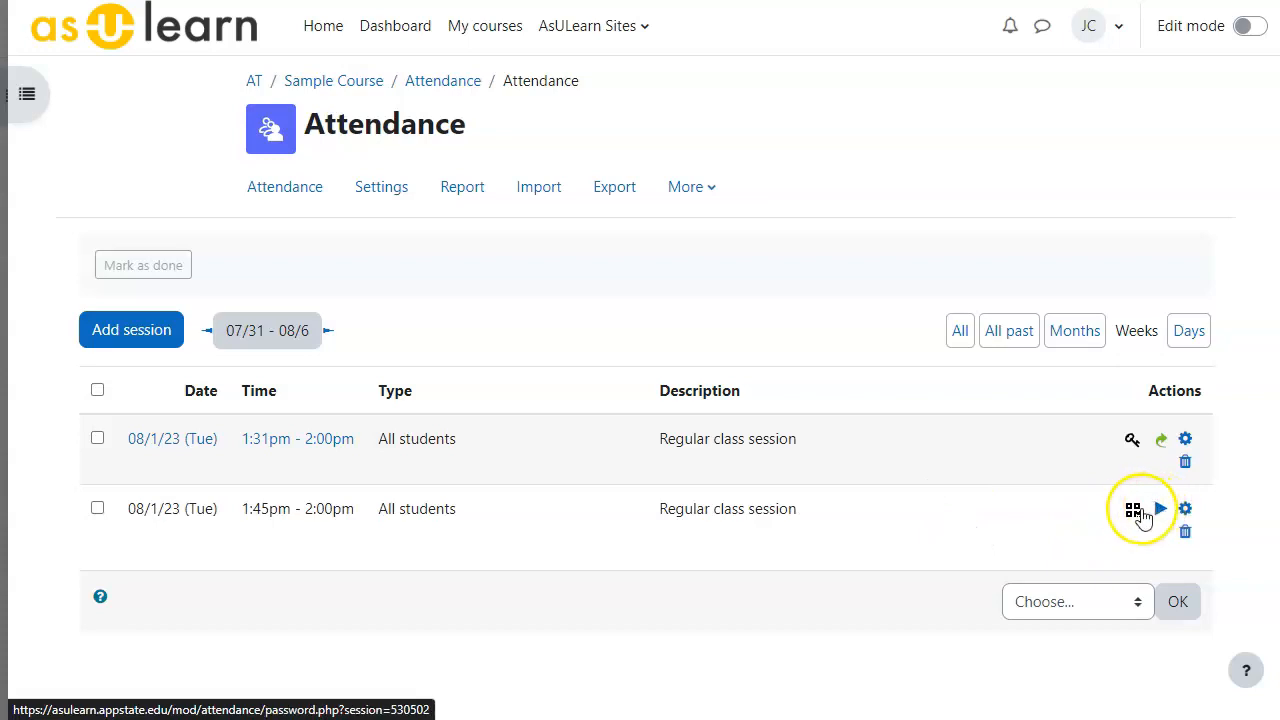
pyautogui.click(1134, 512)
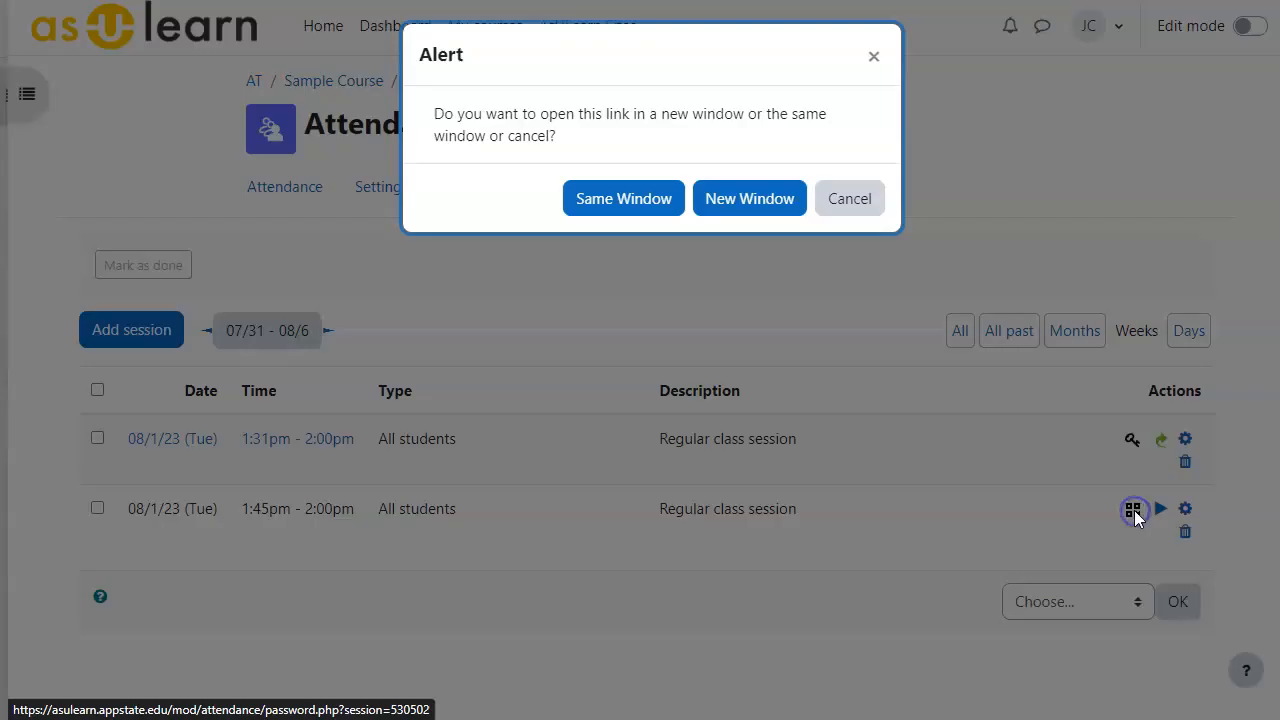
pyautogui.click(620, 199)
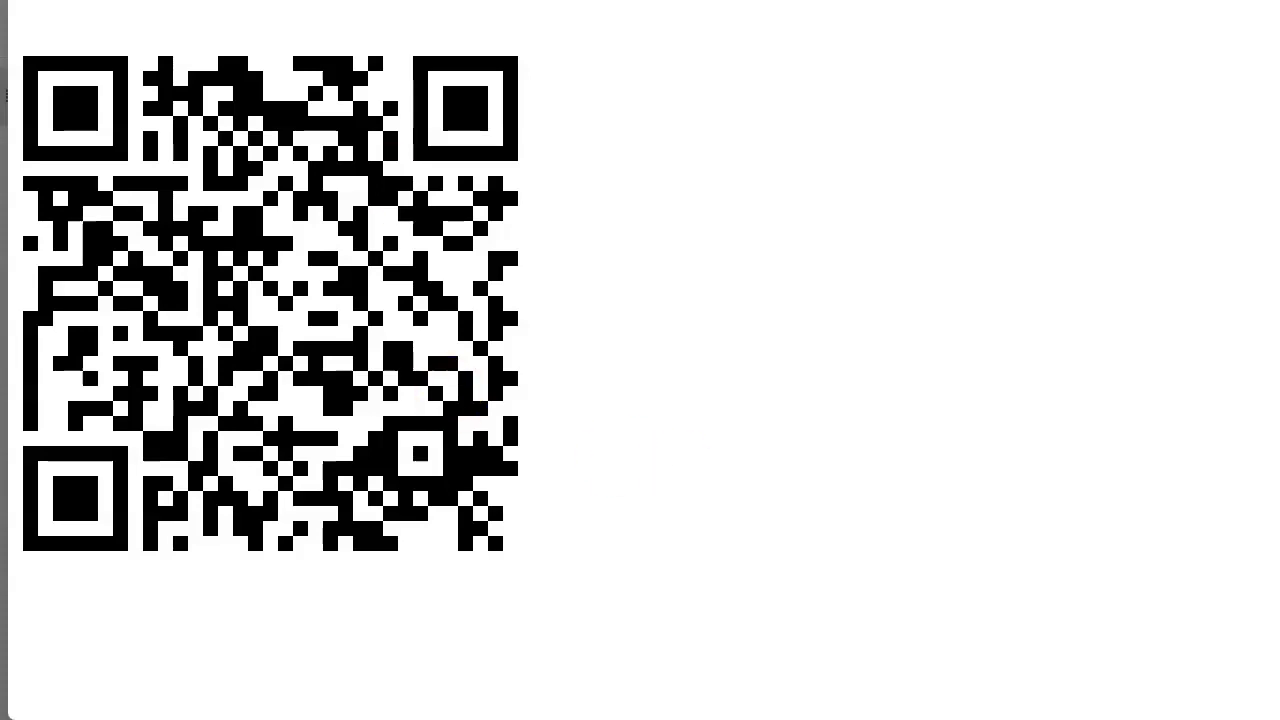
# Return to the session list and display the student password of the 1:31pm session in the same window
pyautogui.click(22, 2)
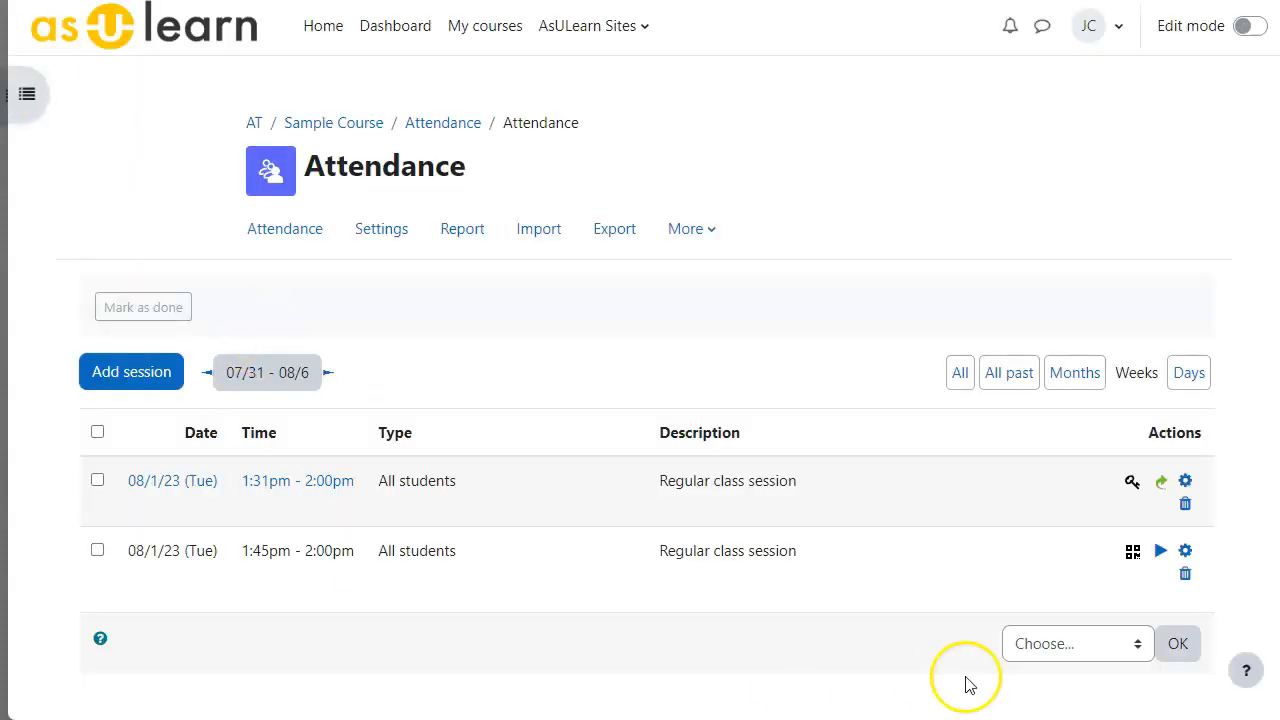
pyautogui.click(1132, 486)
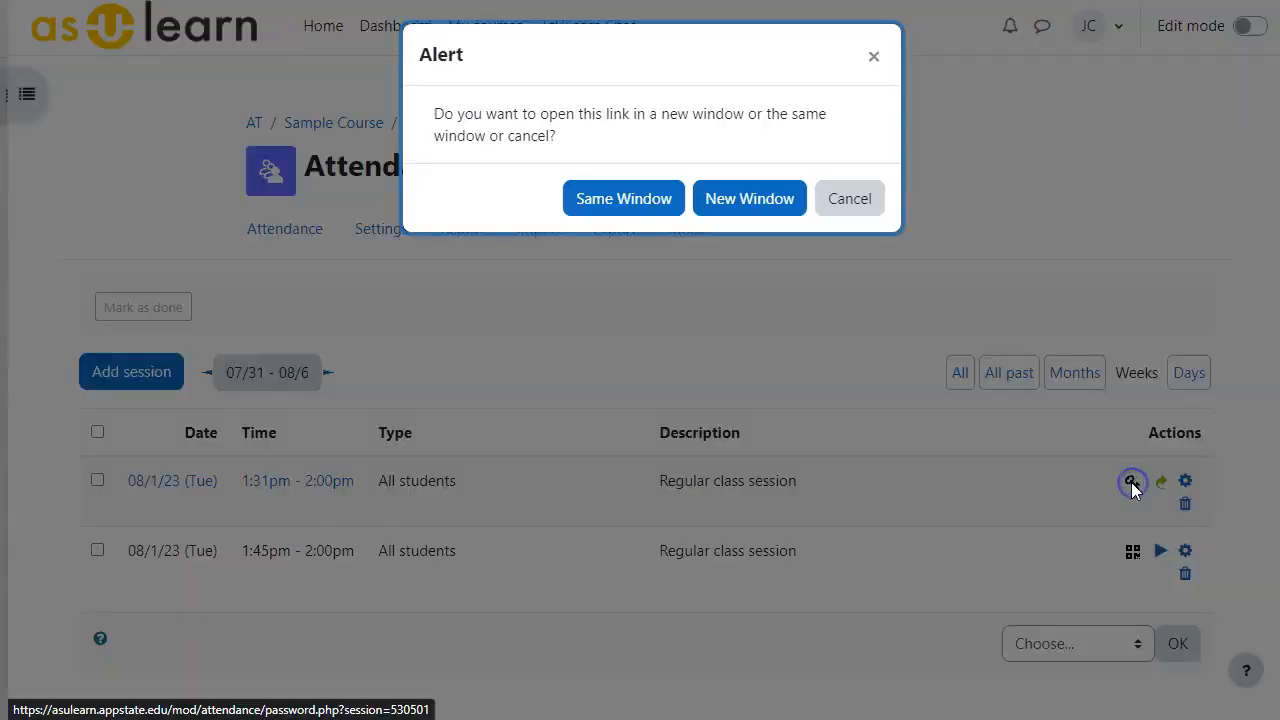
pyautogui.click(612, 199)
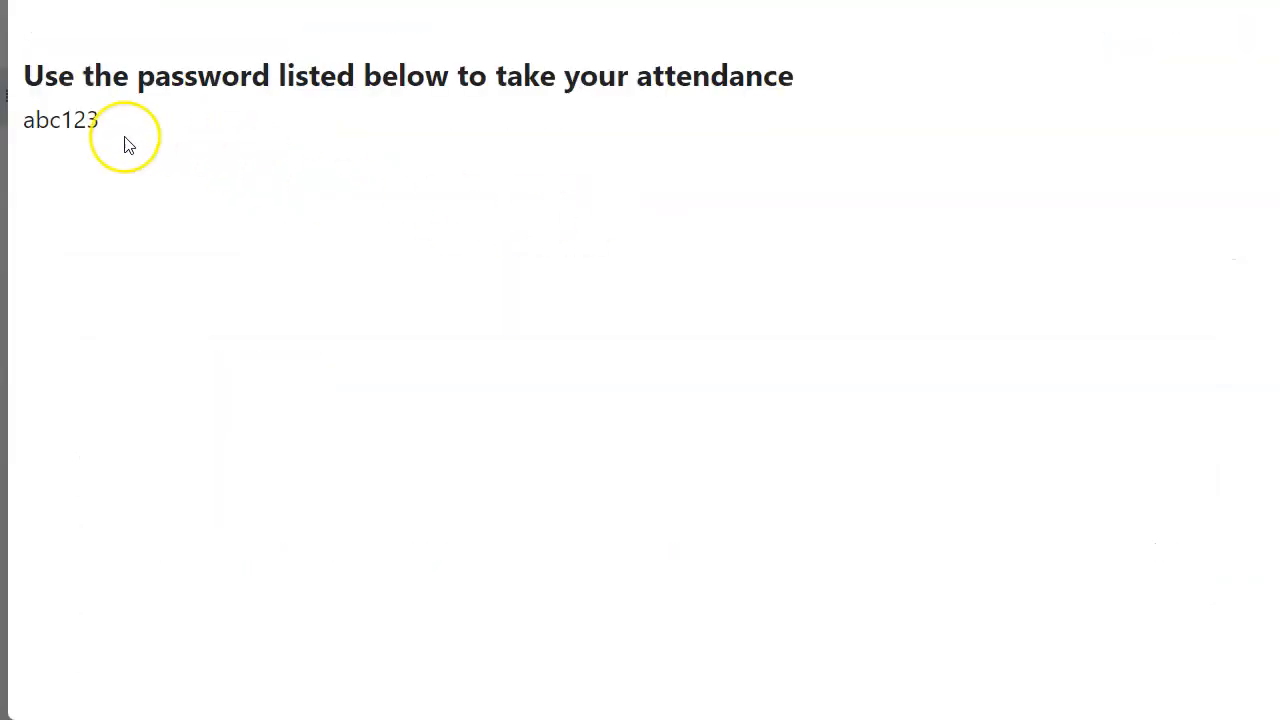